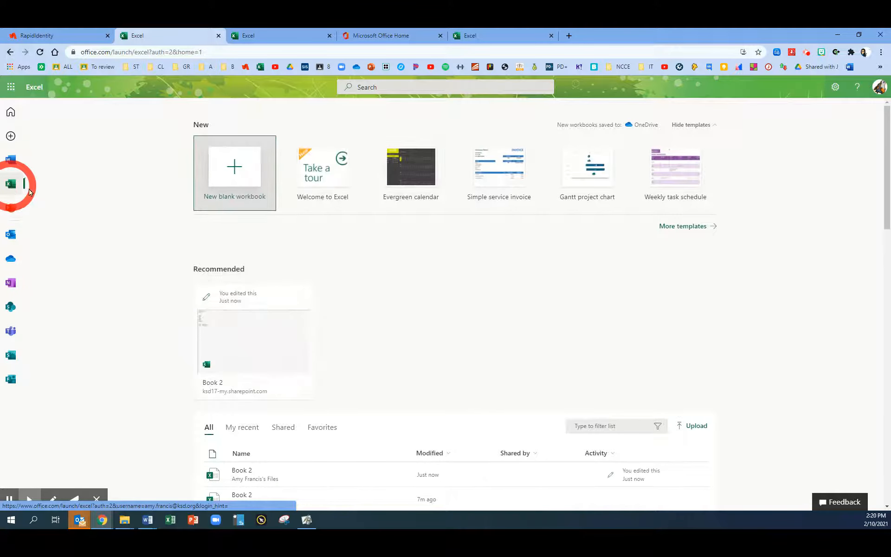
Create a new blank workbook and start the Jasperactive for Excel add-in
left_click(233, 167)
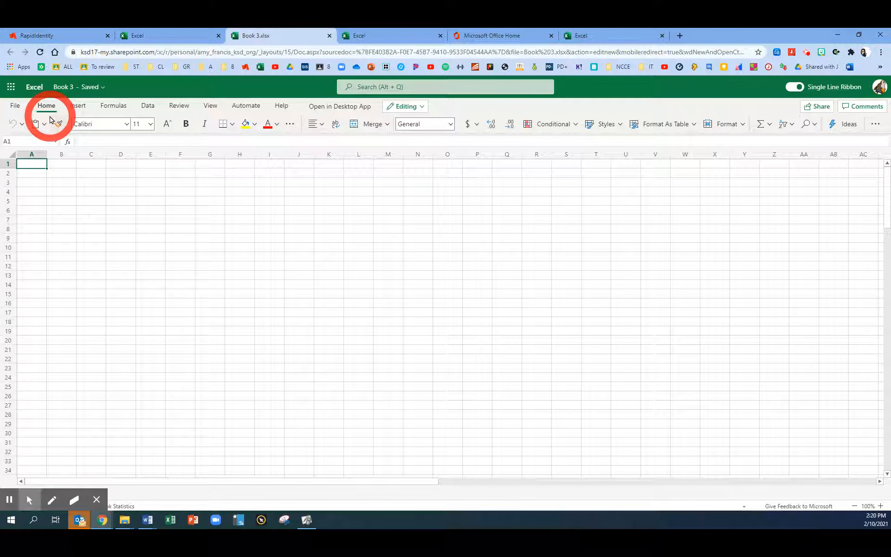
left_click(877, 125)
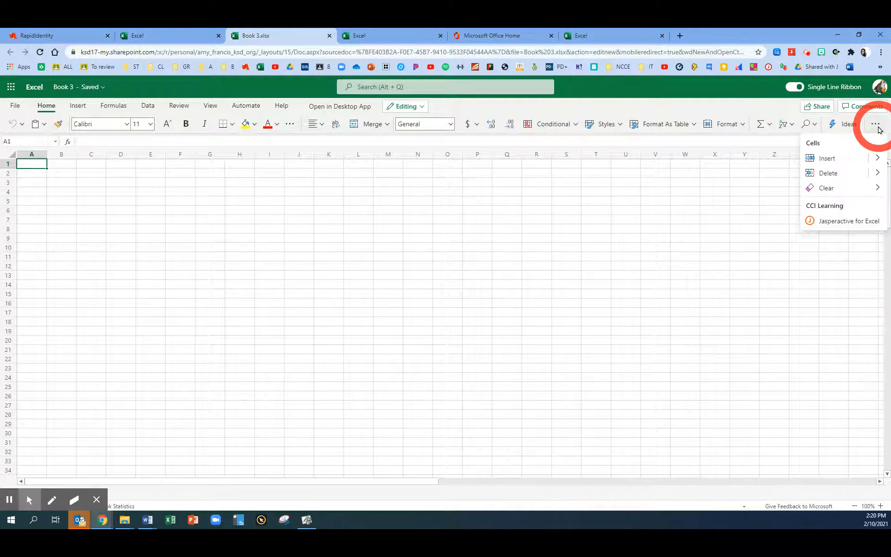
left_click(830, 223)
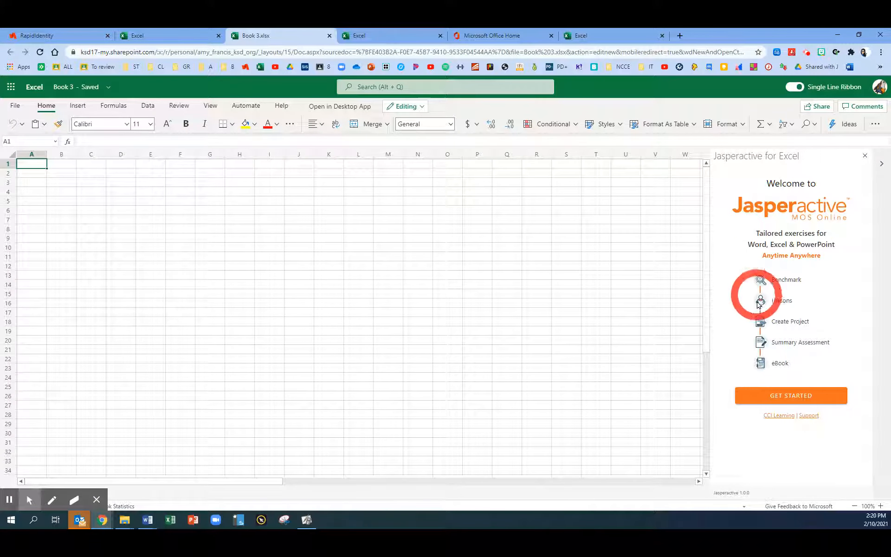
left_click(769, 395)
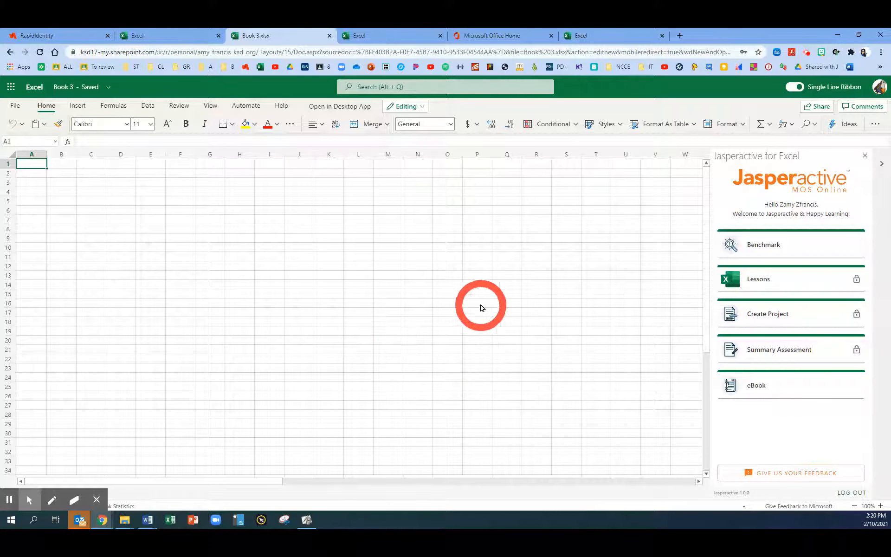
Start the Benchmark, skip all of its questions, and finish it to return to the Jasperactive dashboard
left_click(767, 250)
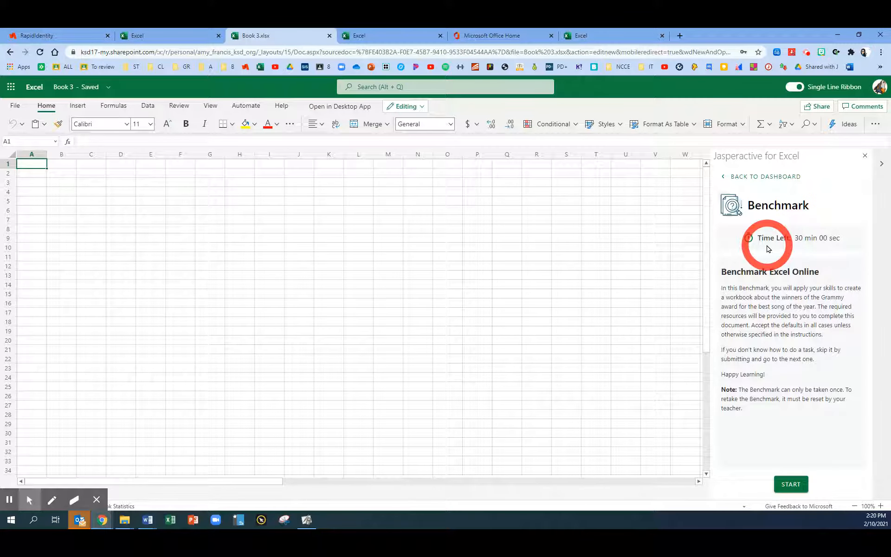
left_click(791, 486)
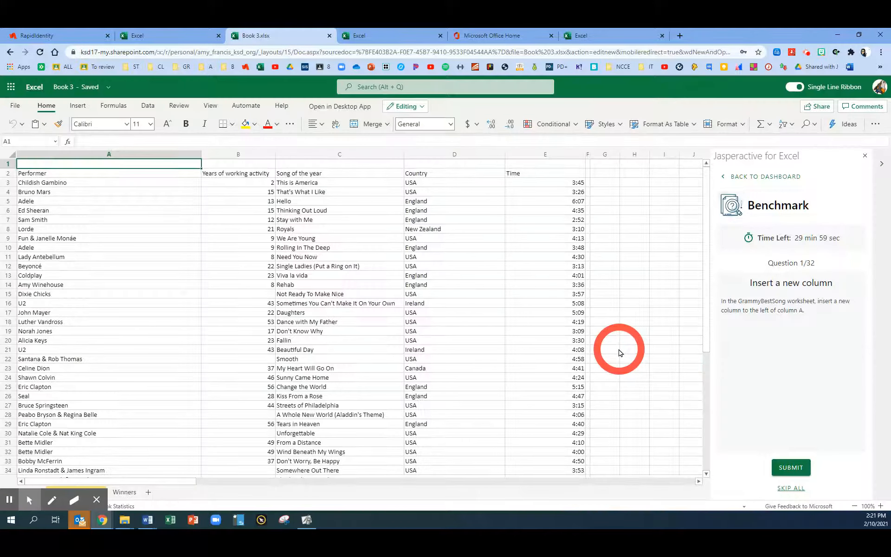
left_click(791, 489)
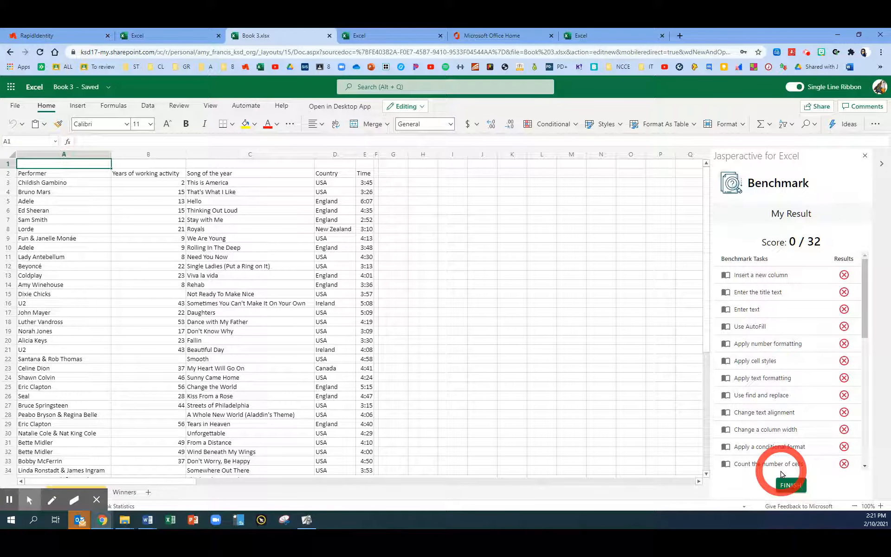
left_click(791, 484)
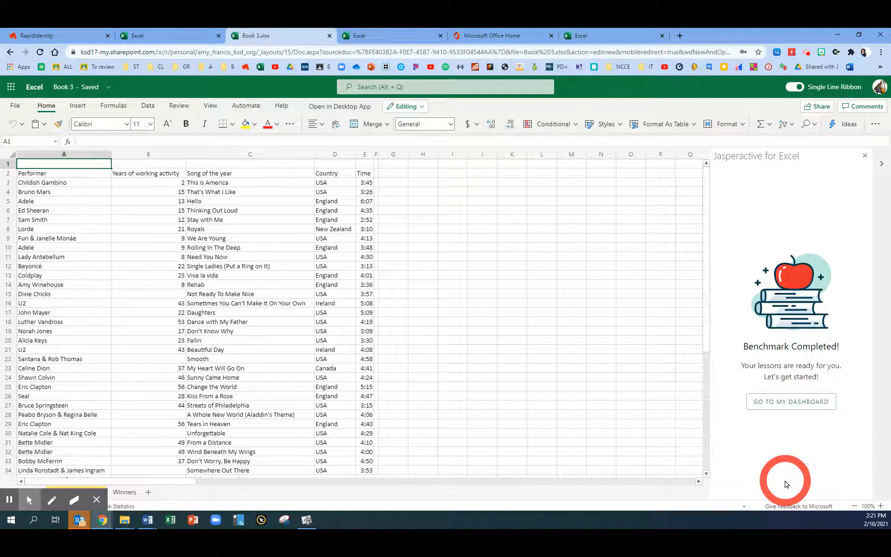
left_click(779, 408)
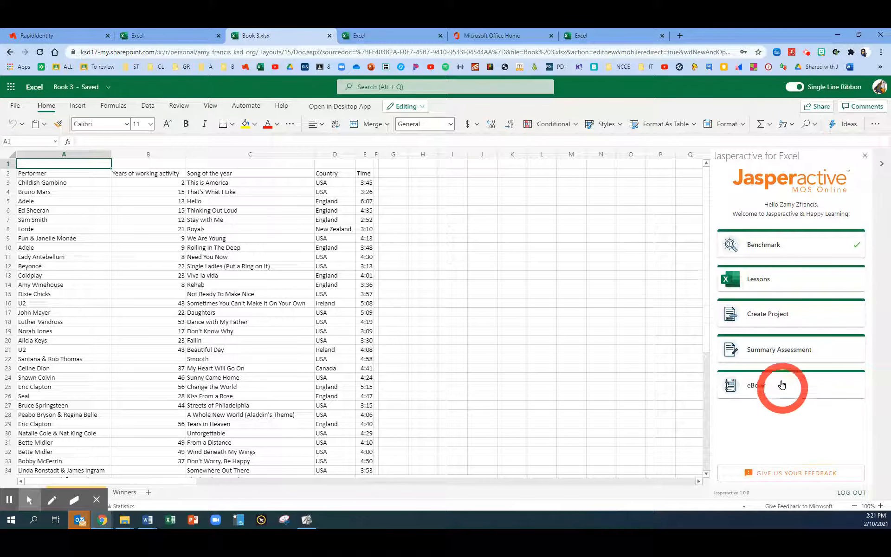
Start the "Learn to enter data" exercise in the Manage Worksheets and Workbooks lesson
left_click(759, 281)
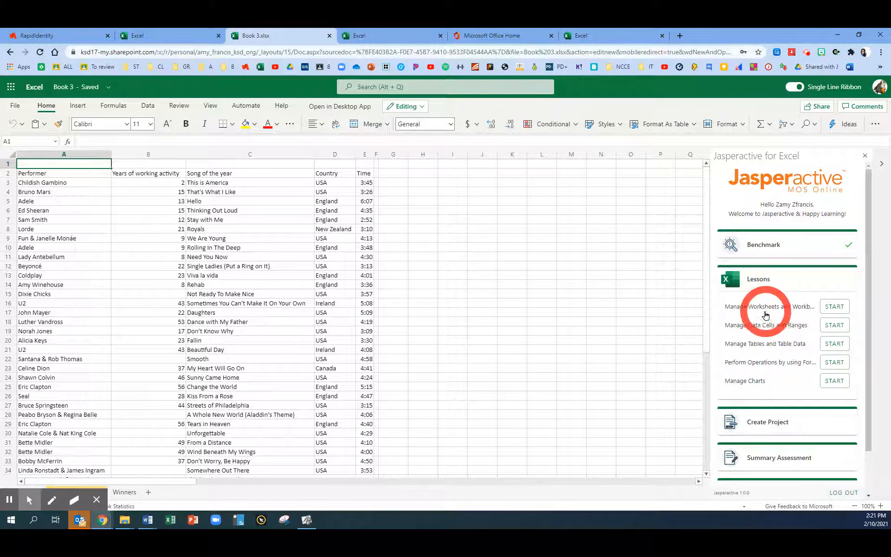
left_click(824, 308)
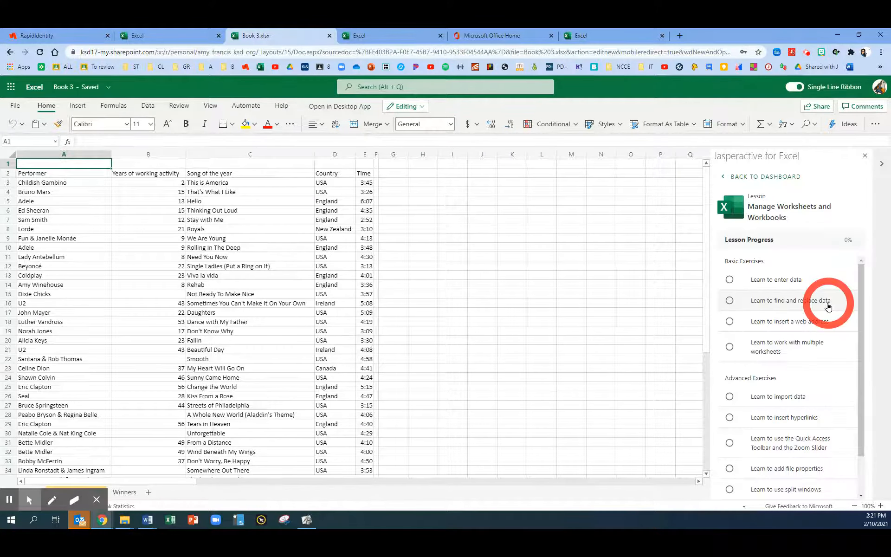
left_click(771, 281)
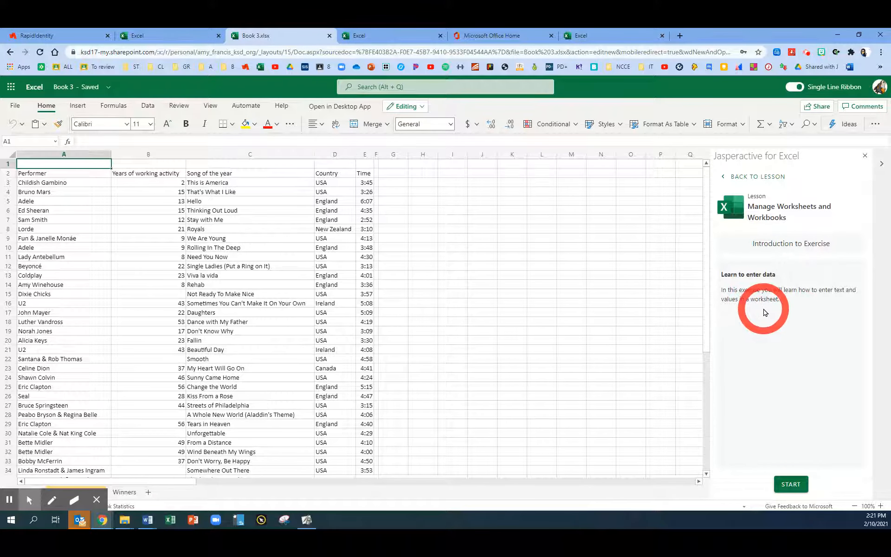
left_click(788, 485)
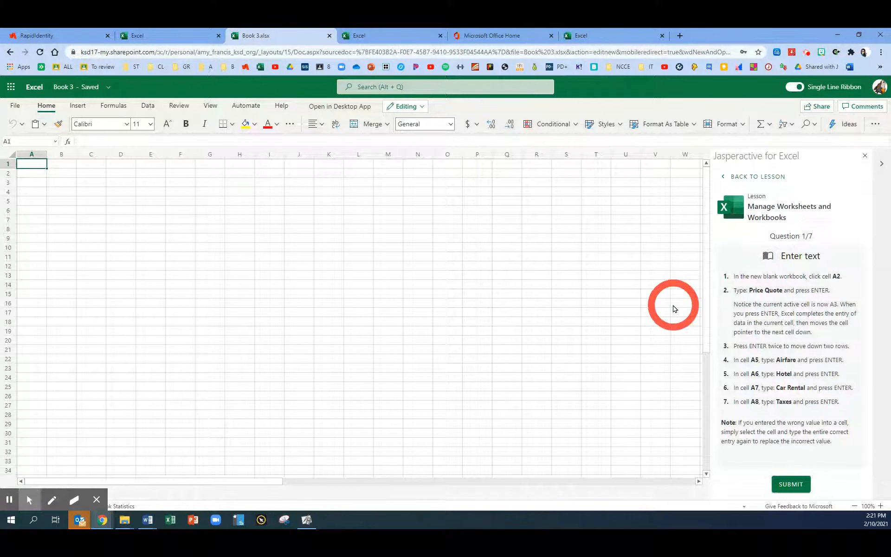
Enter the text "Price Quote" in cell A2 of the blank worksheet
key("ctrl+plus")
key("ctrl+plus")
key("ctrl+plus")
key("ctrl+plus")
key("ctrl+plus")
left_click(100, 251)
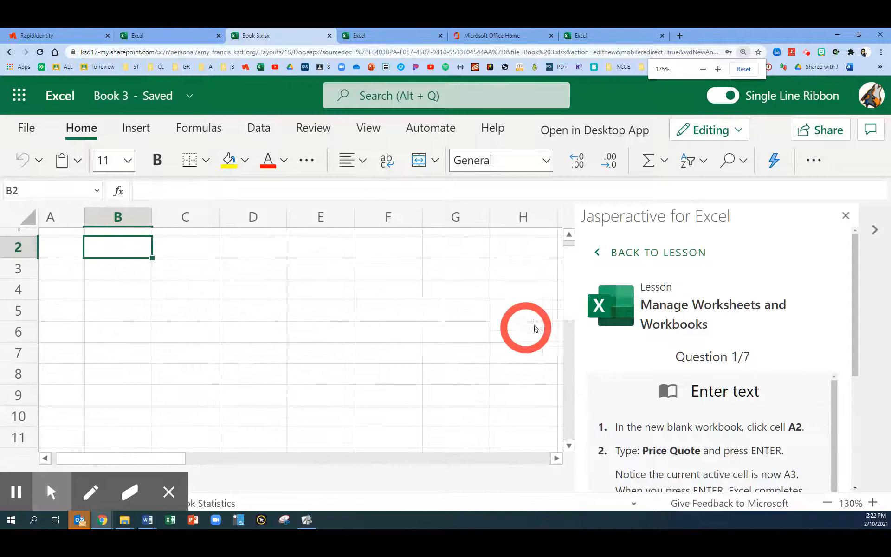
key("ctrl+minus")
key("ctrl+minus")
key("ctrl+minus")
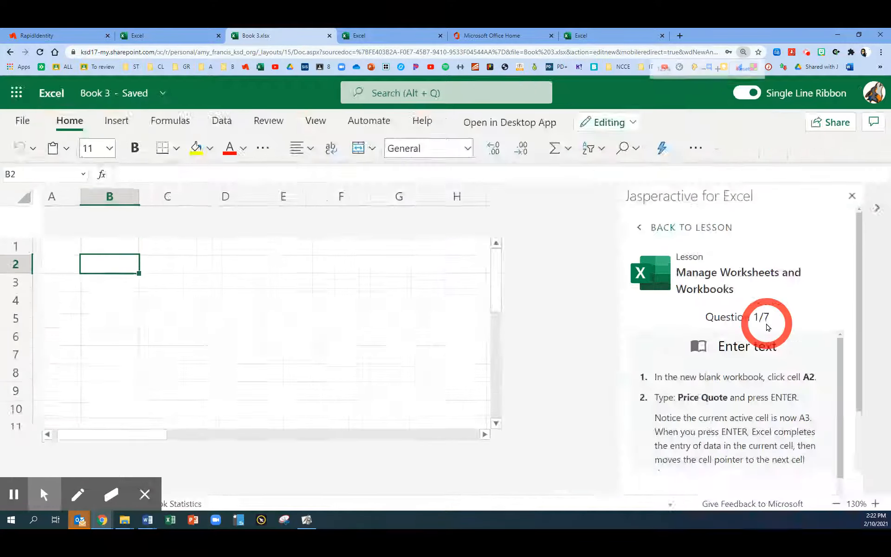
left_click(42, 205)
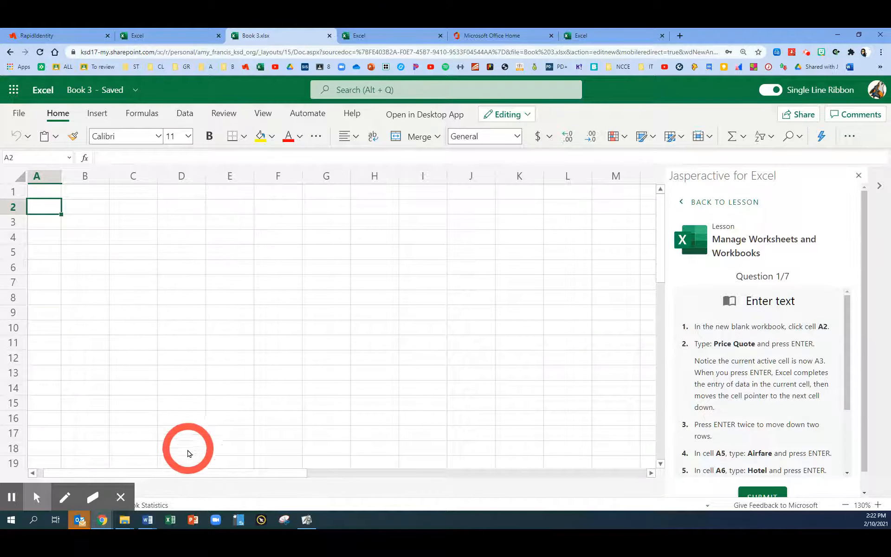
left_click_drag(180, 475, 34, 307)
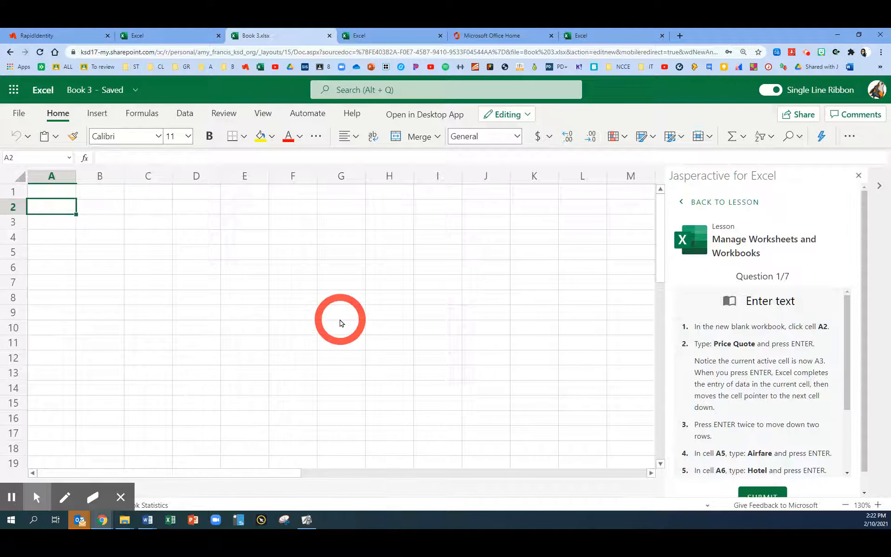
type("Price Quote")
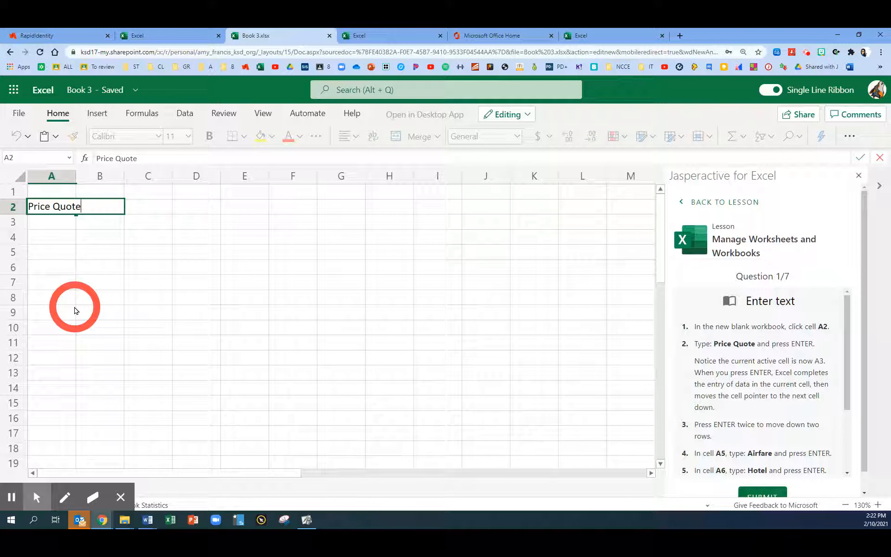
key("Return")
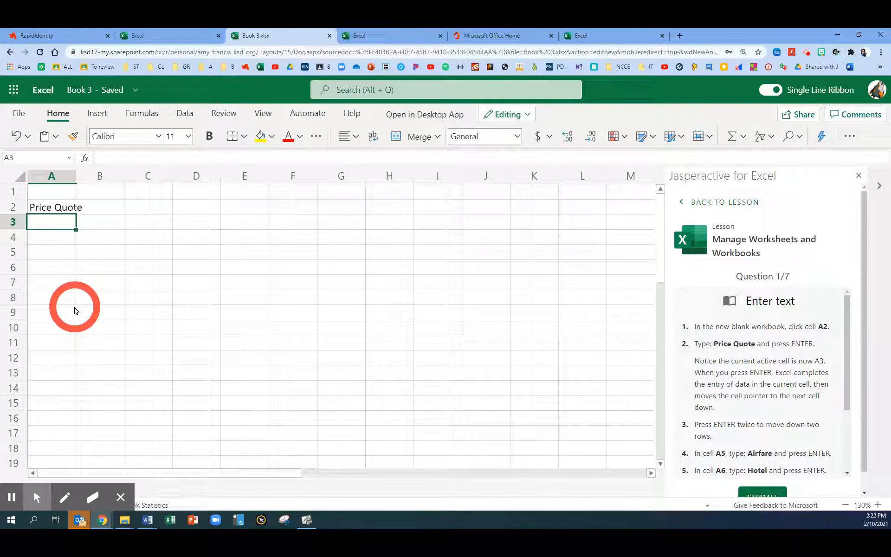
Enter "Airfare" in cell A5 and "Hotel" in cell A6
key("Return")
key("Return")
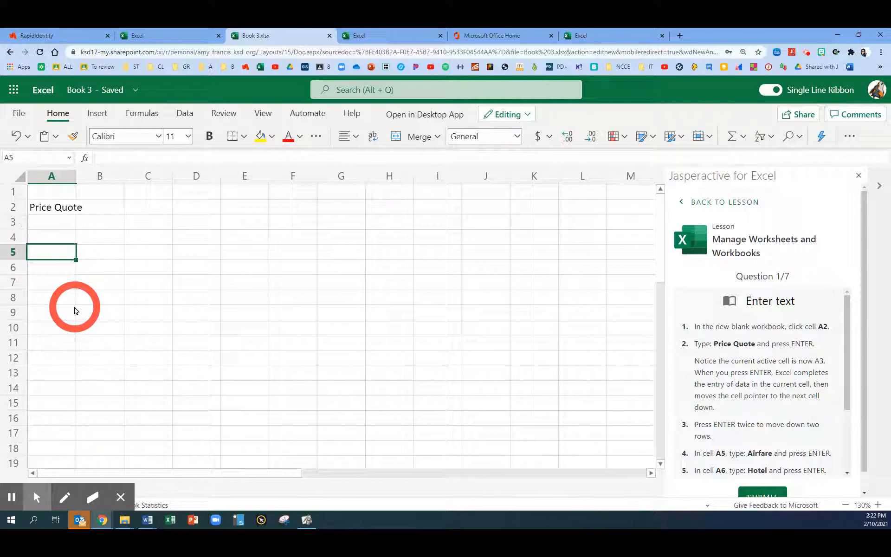
type("Airfare")
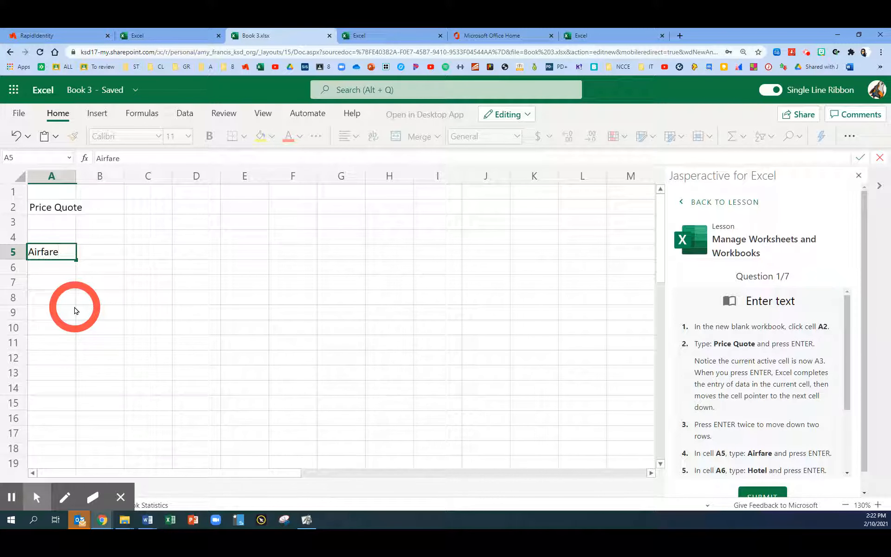
key("Return")
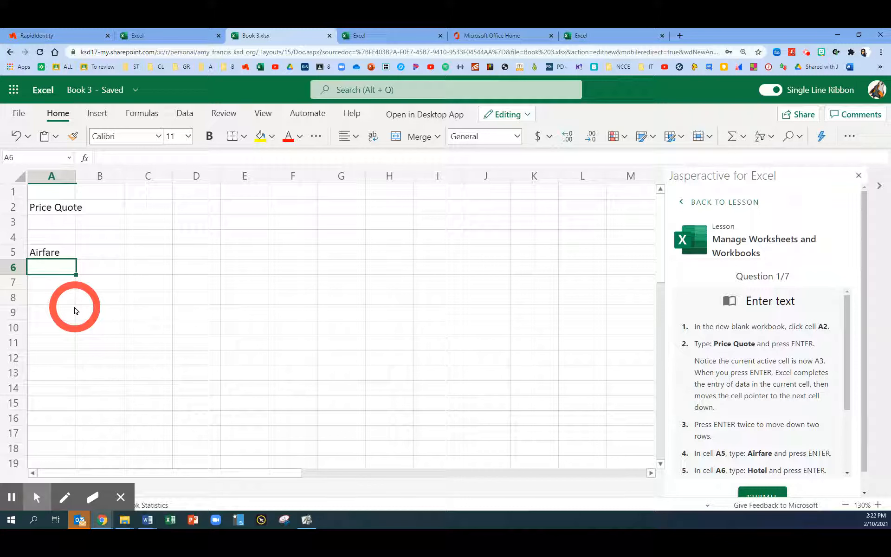
type("Hotel")
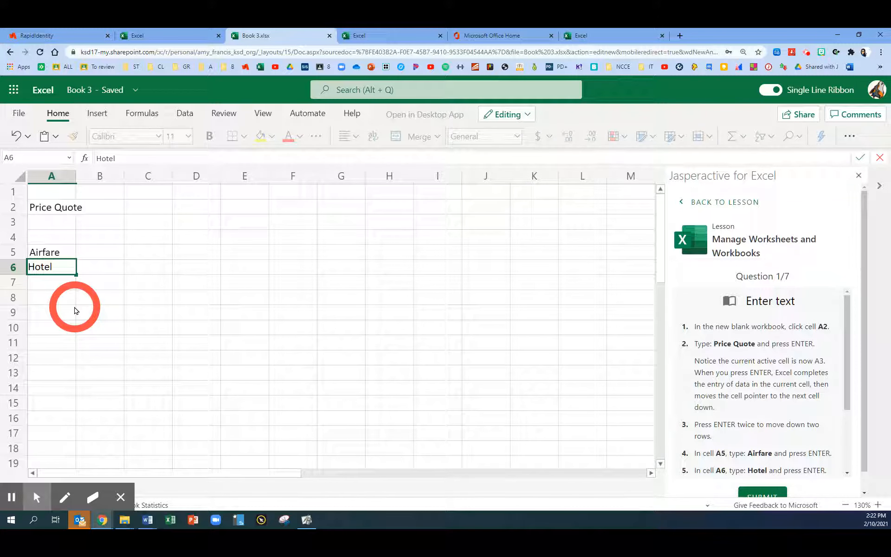
key("Return")
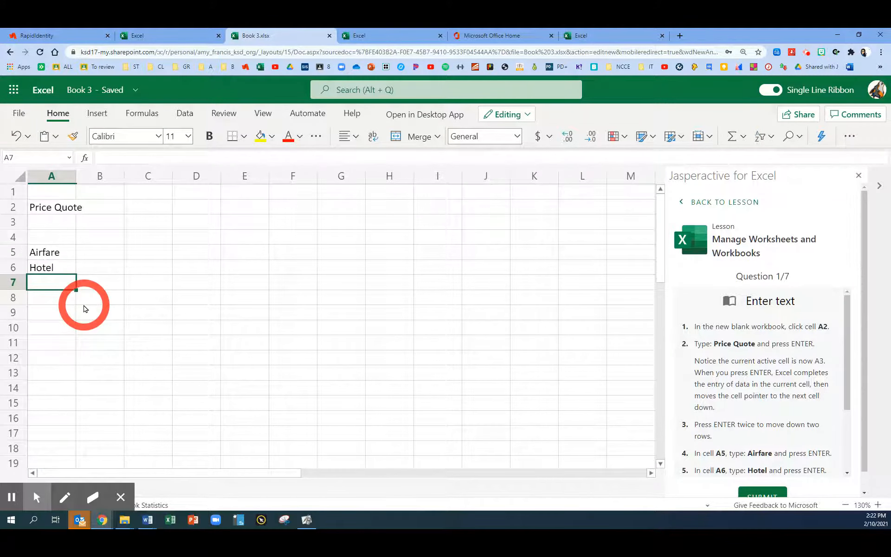
Enter "Car Rental" in cell A7 and "Taxes" in cell A8, and submit the Enter text question
scroll(734, 343, "down", 3)
scroll(735, 343, "down", 1)
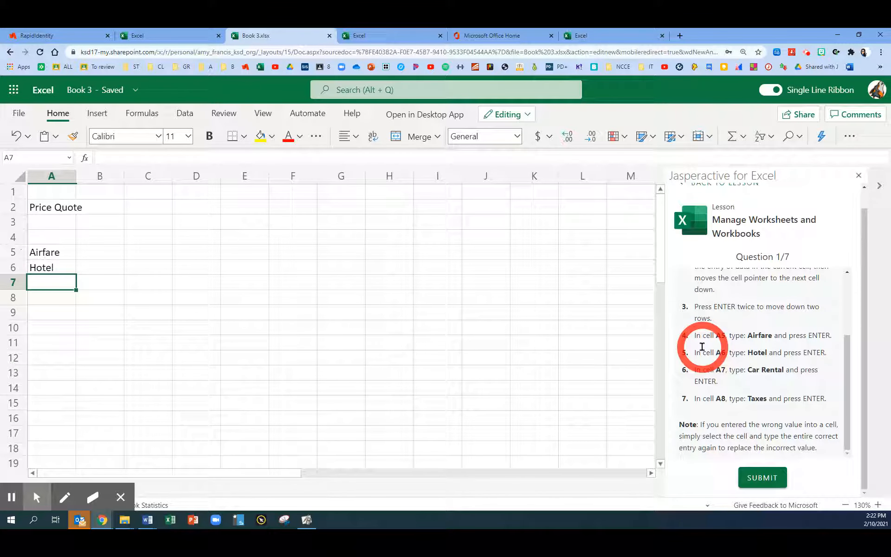
type("Care")
key("BackSpace")
type("Rental")
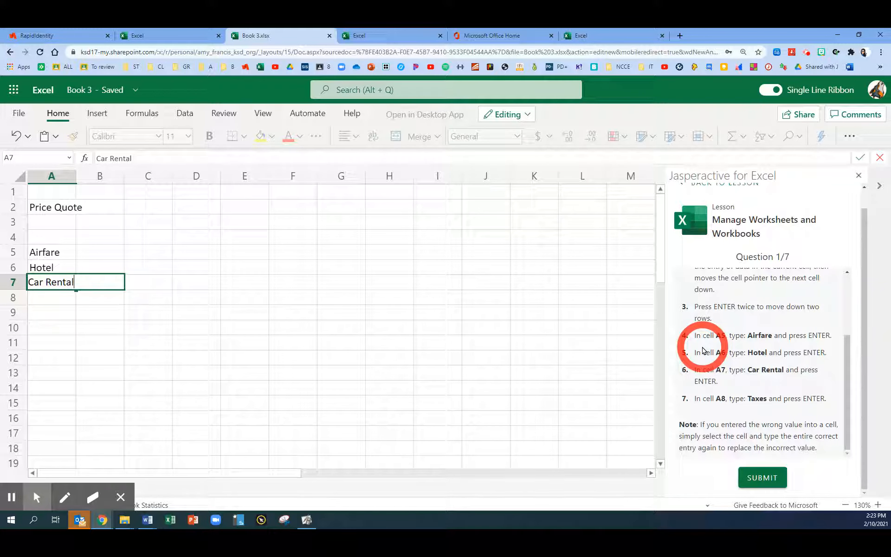
key("Return")
type("Taxes")
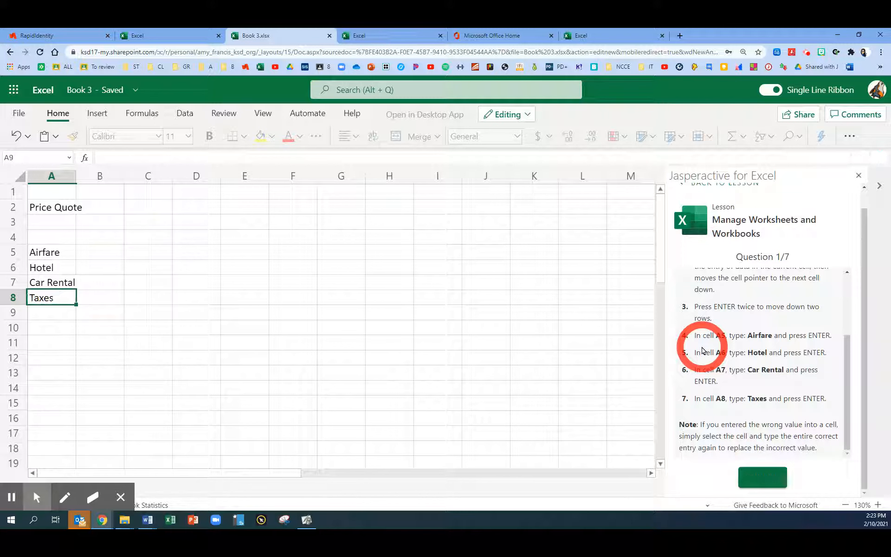
key("Return")
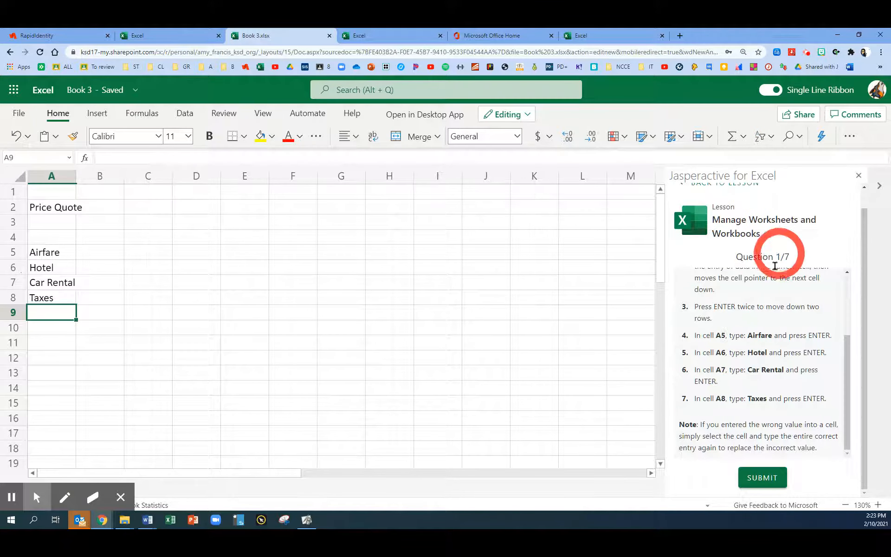
left_click(761, 482)
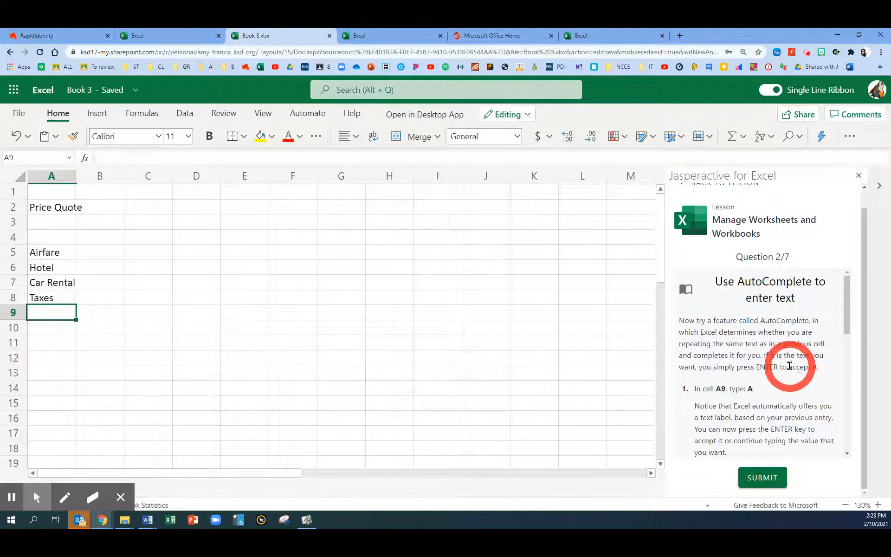
Enter "Airport Fees" in cell A9, ignoring the AutoComplete suggestion
scroll(789, 366, "down", 2)
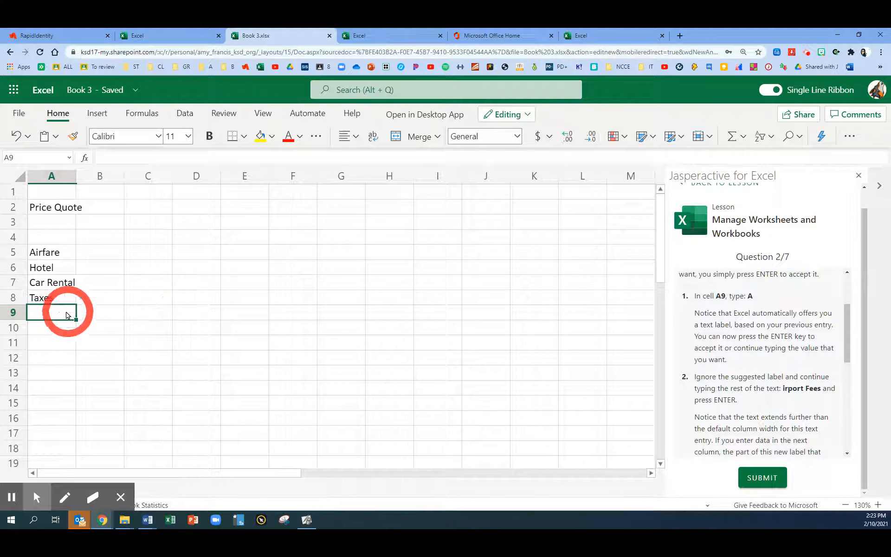
type("A")
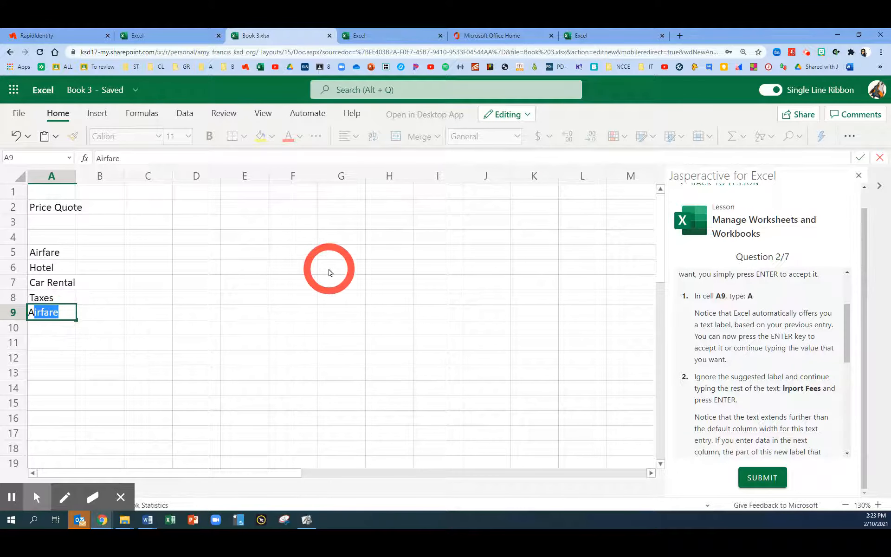
type("port Fee")
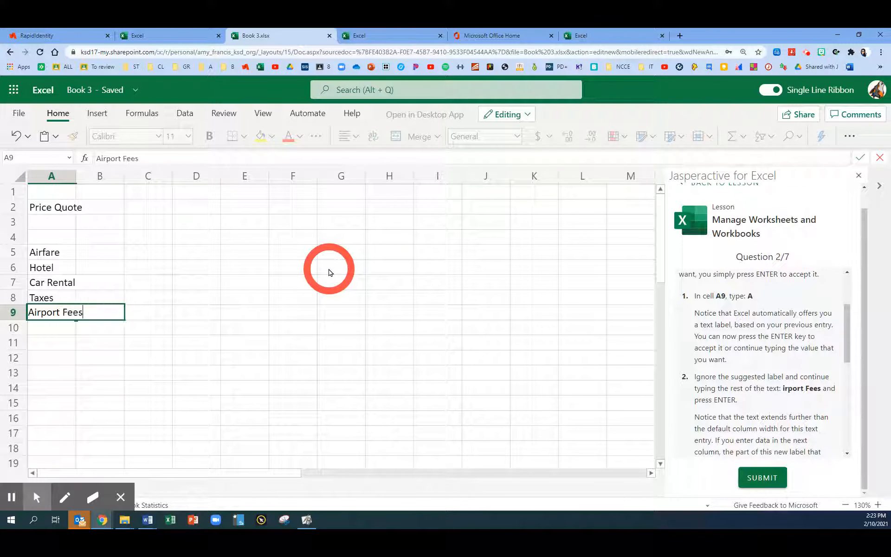
type("s")
key("Return")
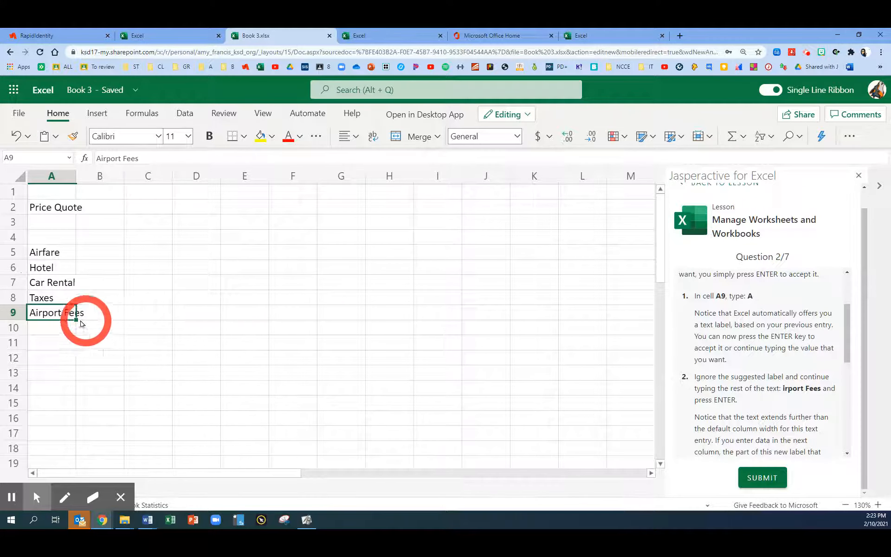
key("Return")
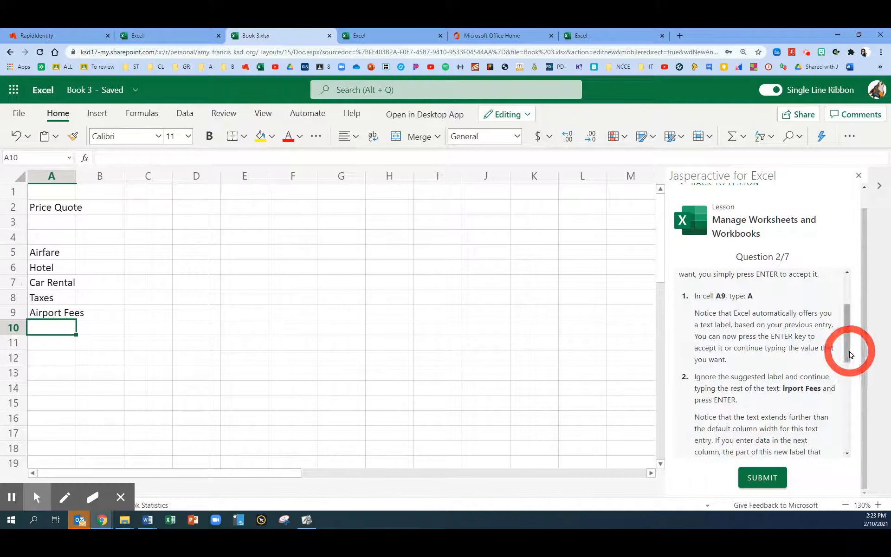
left_click_drag(848, 352, 853, 403)
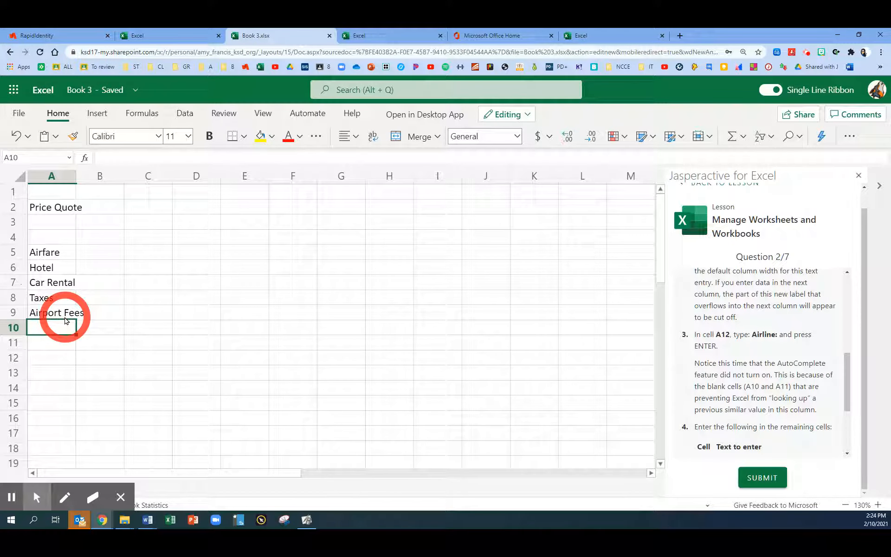
Enter "Airline:" in cell A12
left_click(50, 360)
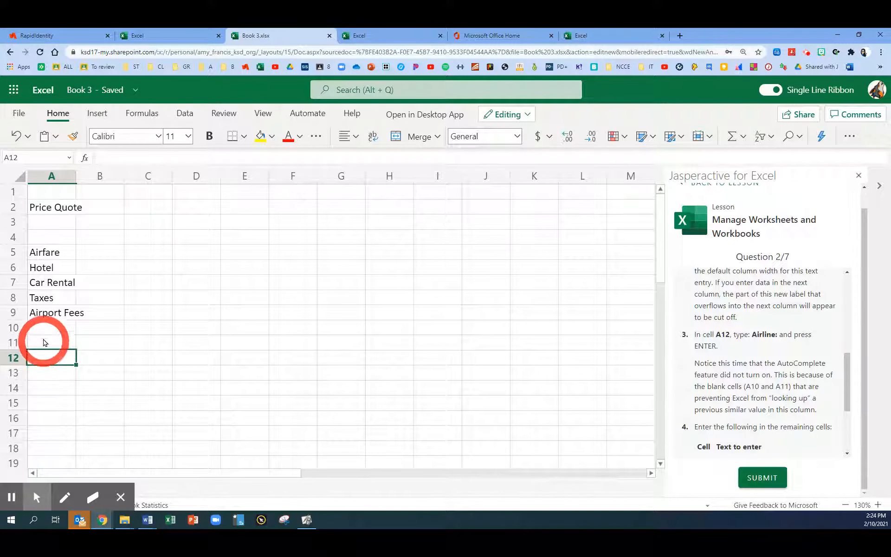
type("Ari")
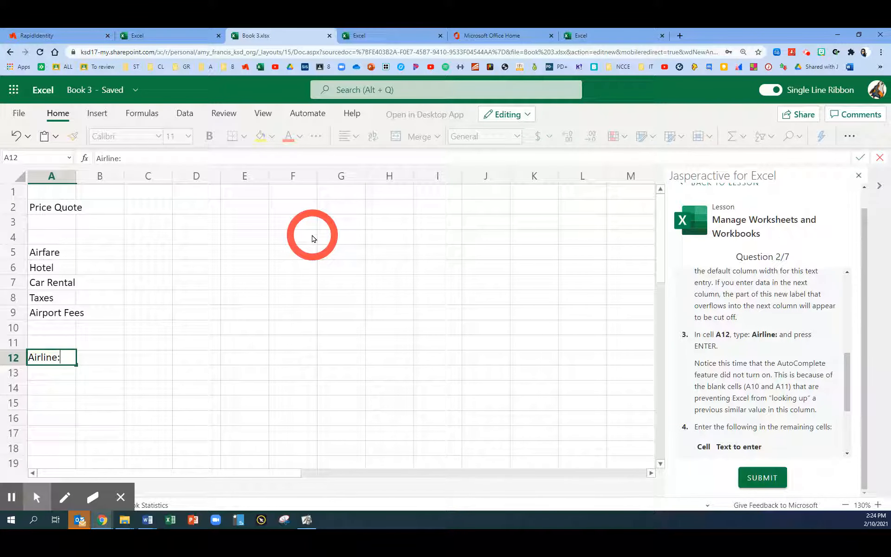
type("line:")
key("Return")
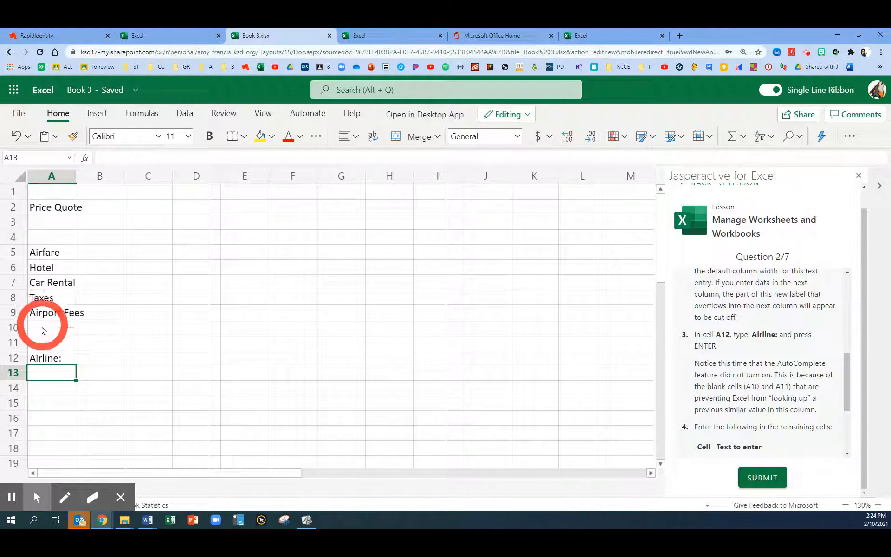
Enter "Hotel:" in cell A13, as listed in the lesson's remaining cells
scroll(702, 316, "down", 1)
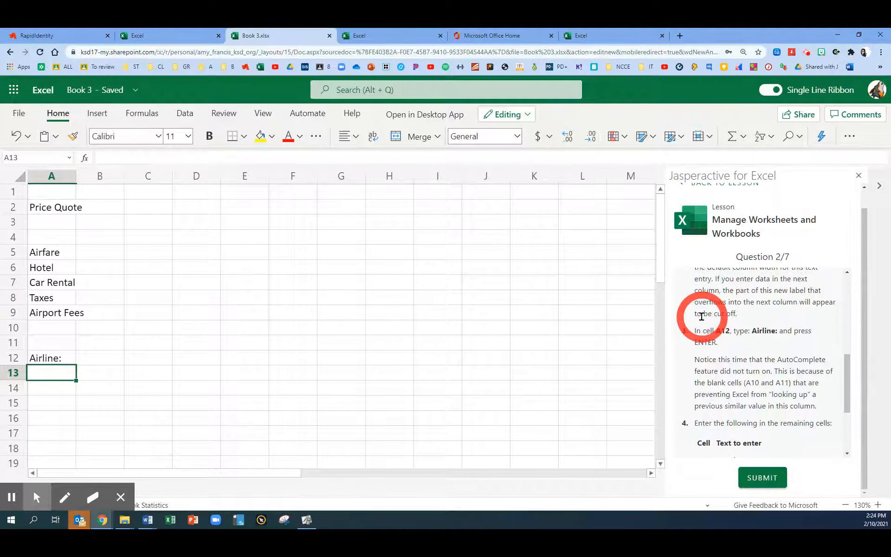
scroll(701, 315, "down", 3)
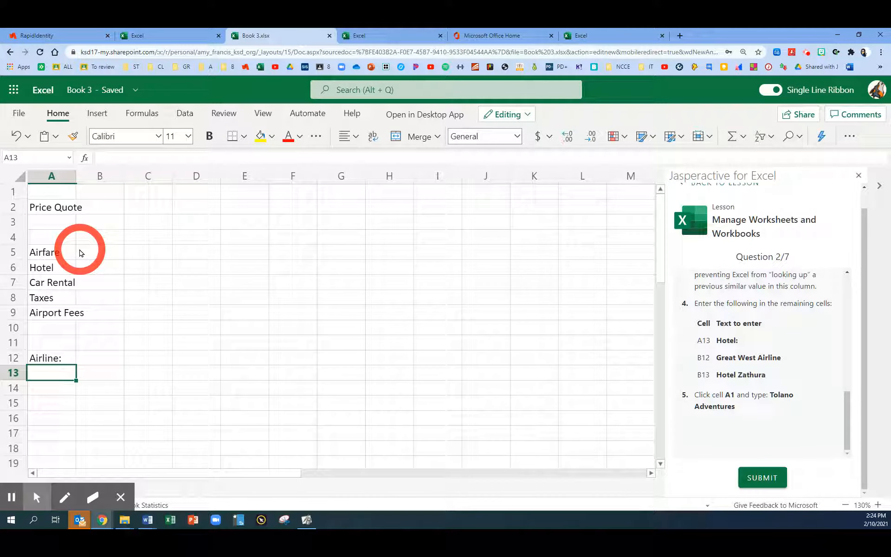
type("Hotel:")
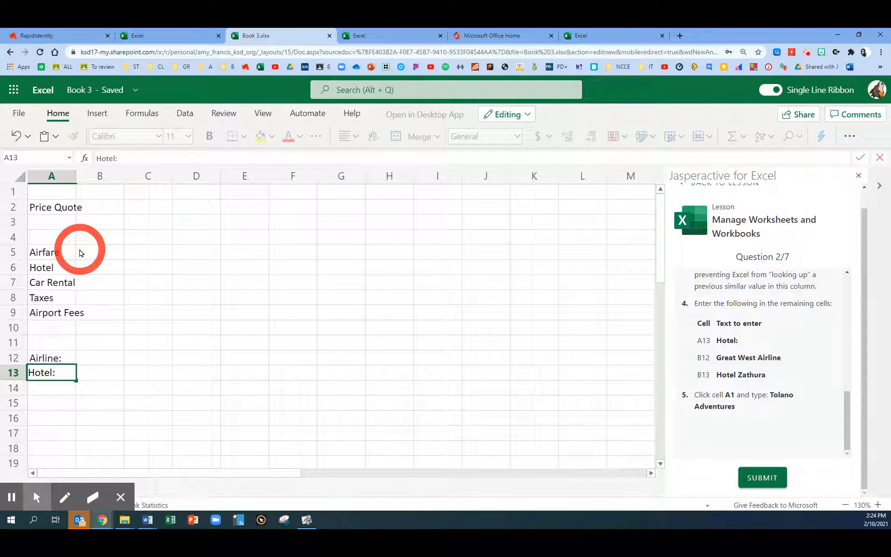
key("Return")
Enter "Great West Airline" in cell B12 and "Hotel Zathura" in cell B13
key("Up")
key("Up")
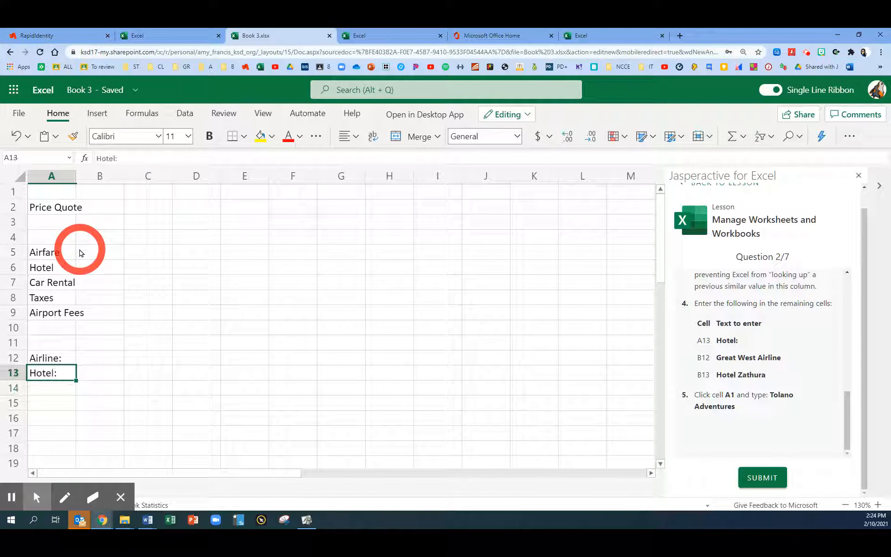
key("Right")
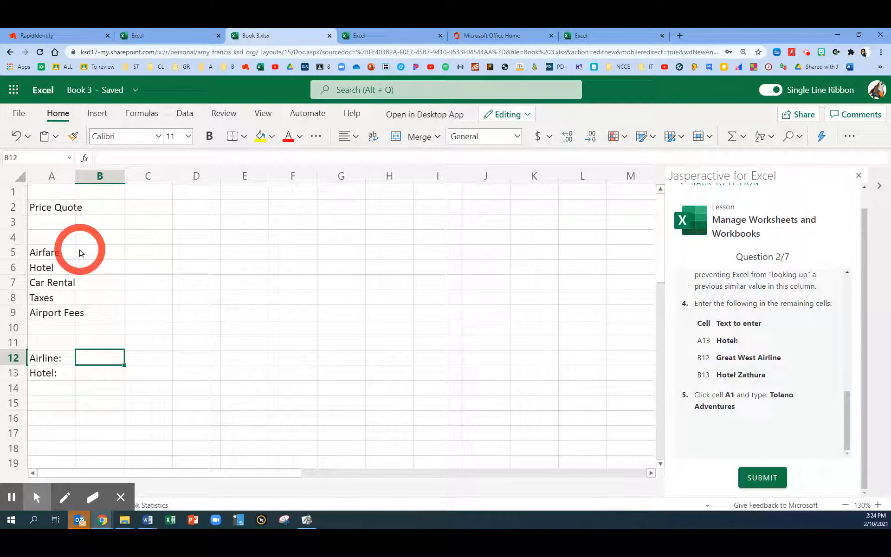
type("Great ")
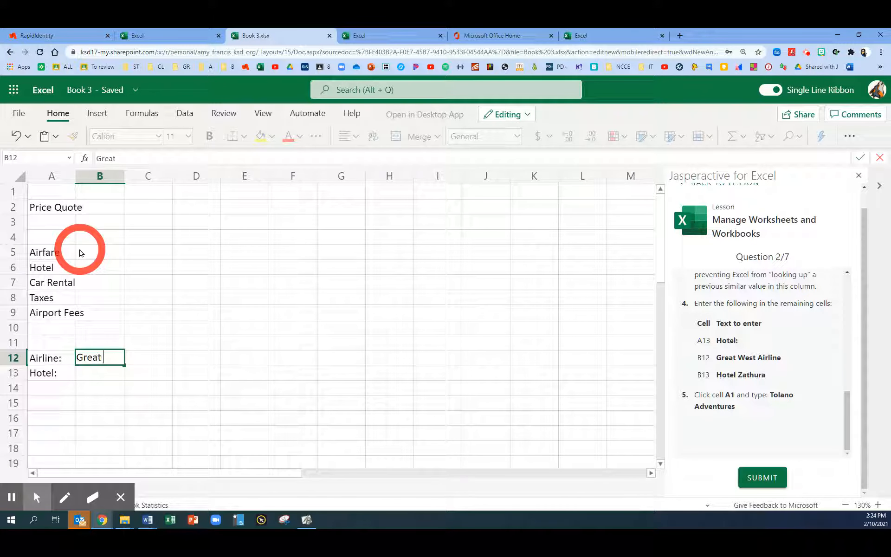
type("Wes")
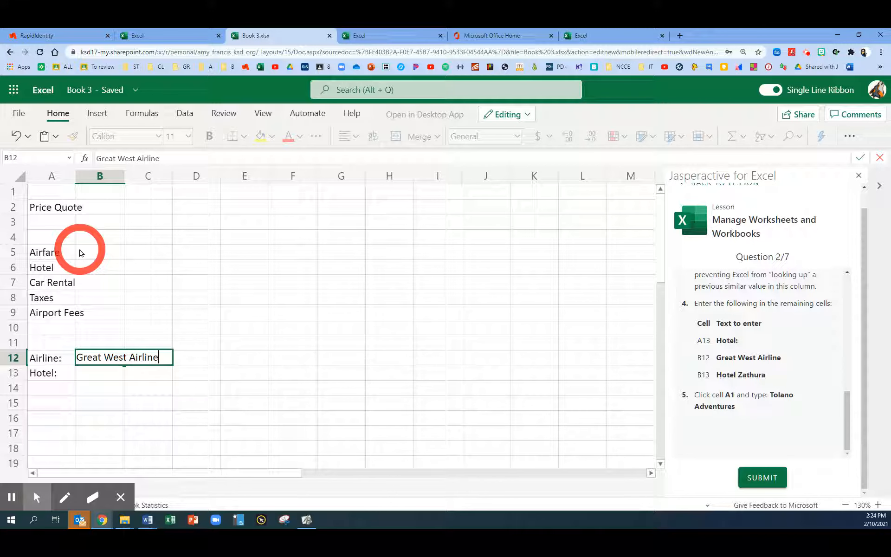
type("t Airline")
key("Return")
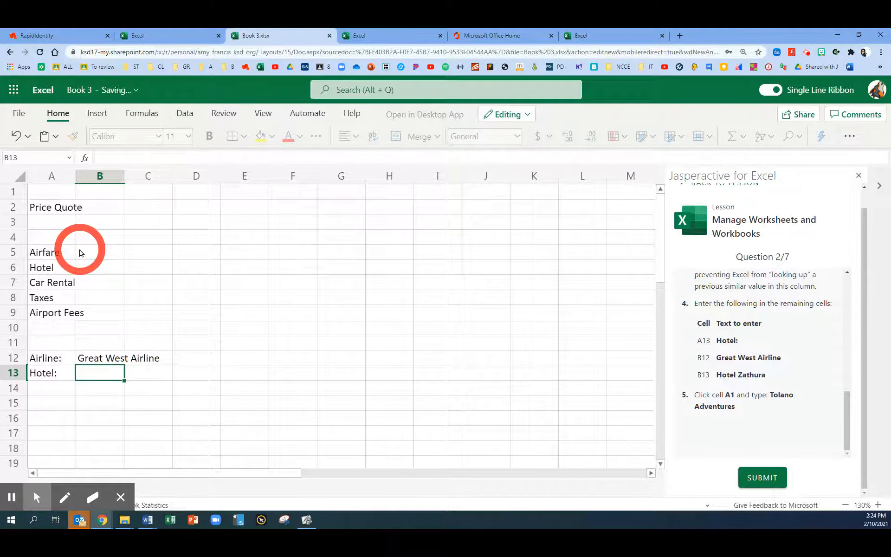
type("Hotel Zathura")
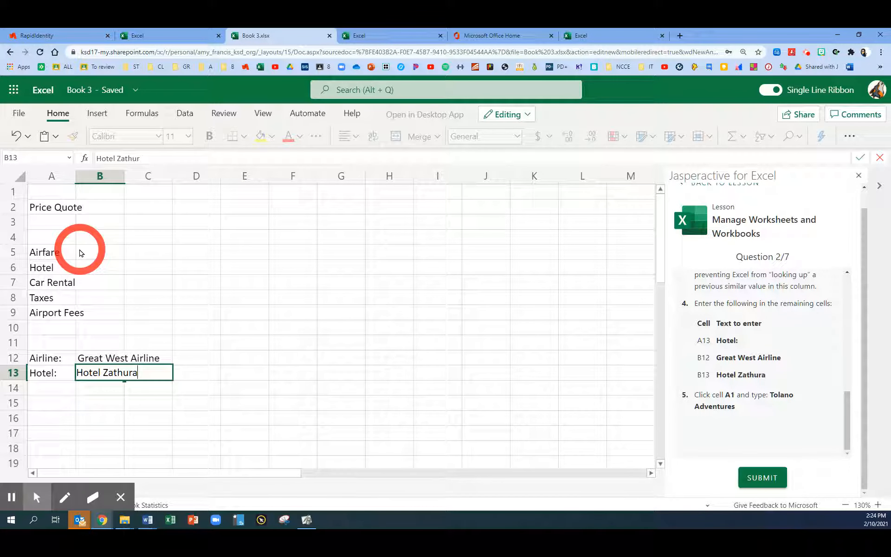
key("Return")
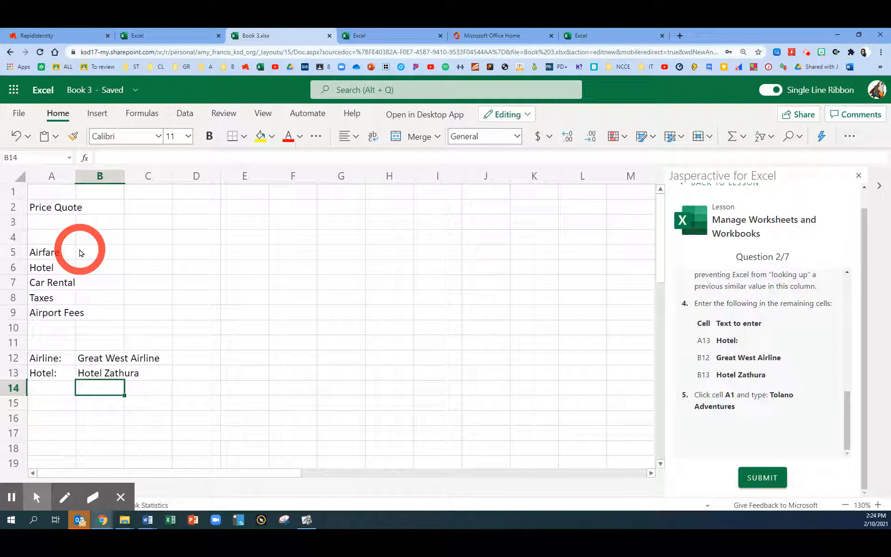
Enter the title "Tolano Adventures" in cell A1 and submit question 2 of the lesson
left_click(51, 192)
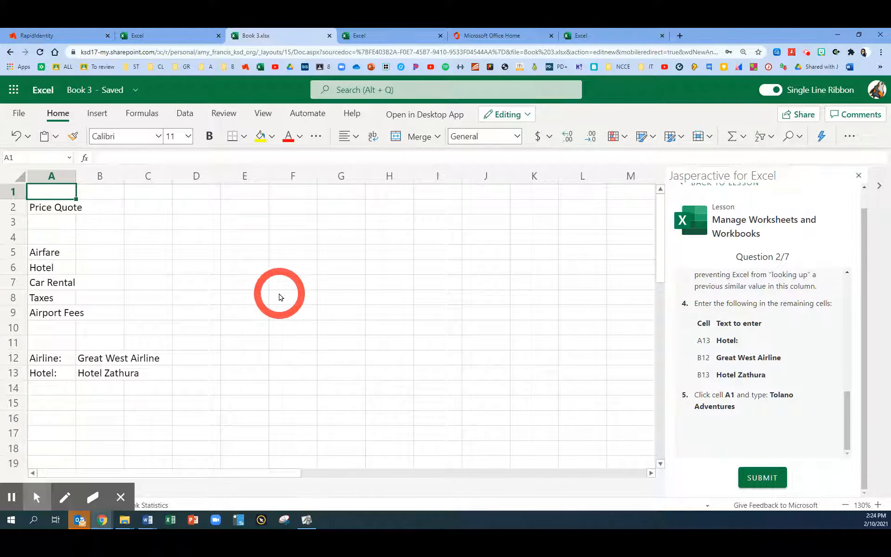
type("To")
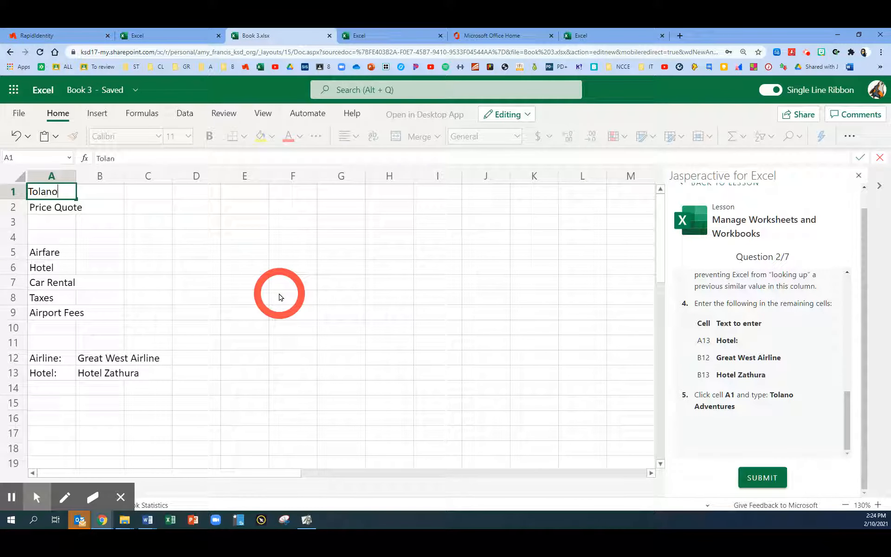
type("lano Adv")
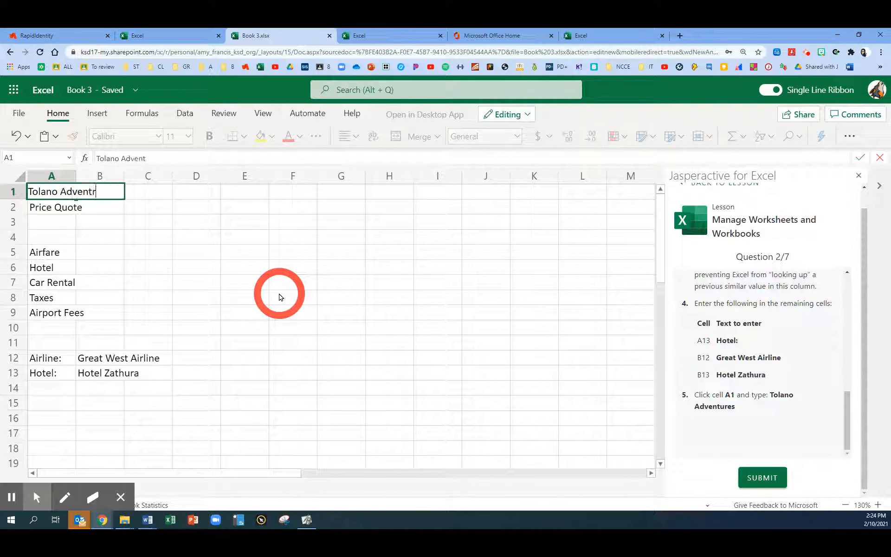
type("entures")
key("ctrl+Return")
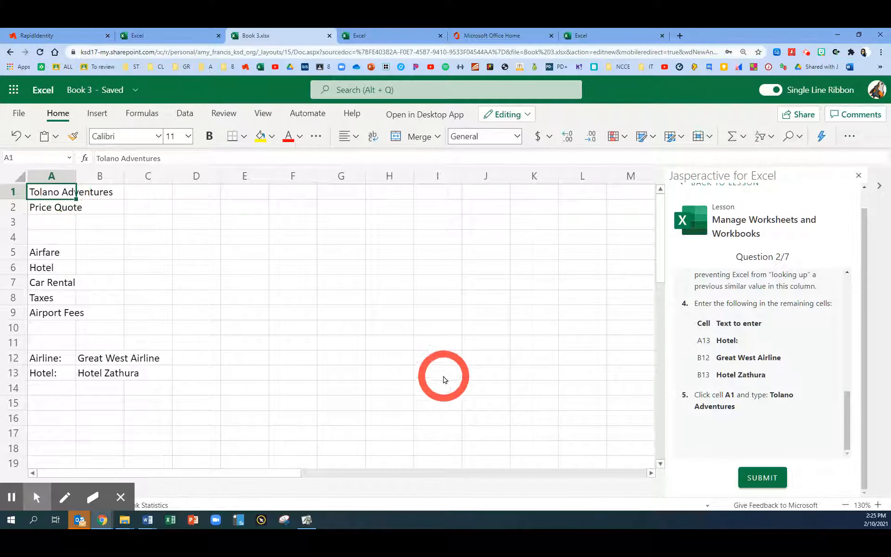
left_click(759, 479)
Enter the airfare amount 450 in cell B5 and the hotel amount 1,050 in cell B6
scroll(743, 325, "down", 1)
scroll(741, 330, "up", 1)
left_click_drag(846, 337, 848, 352)
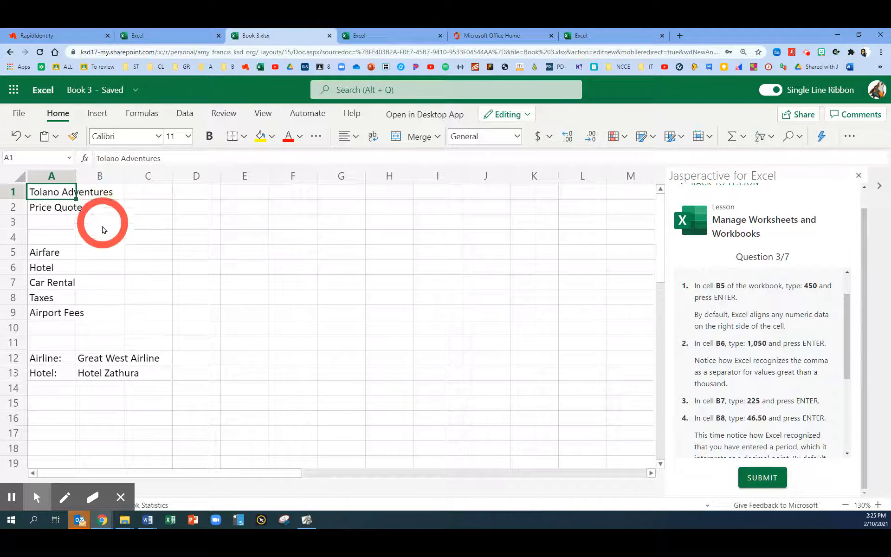
left_click(103, 257)
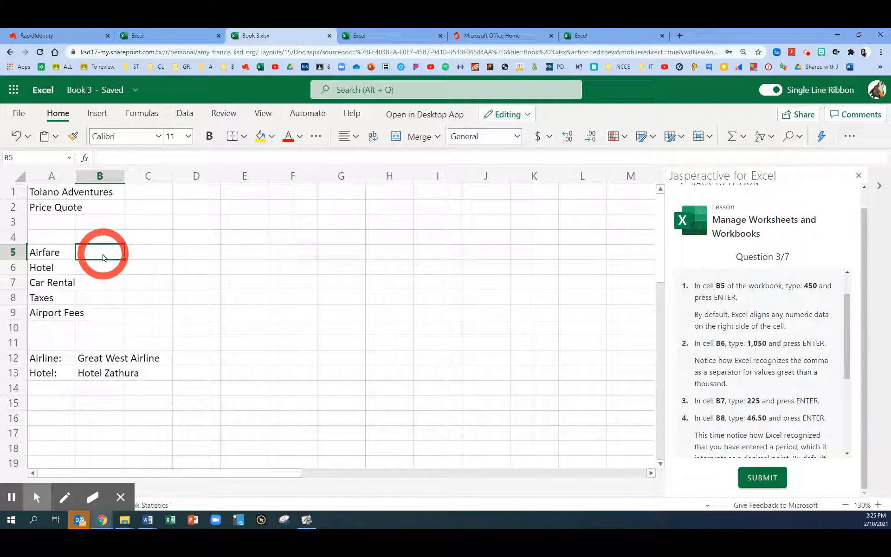
type("450")
key("Return")
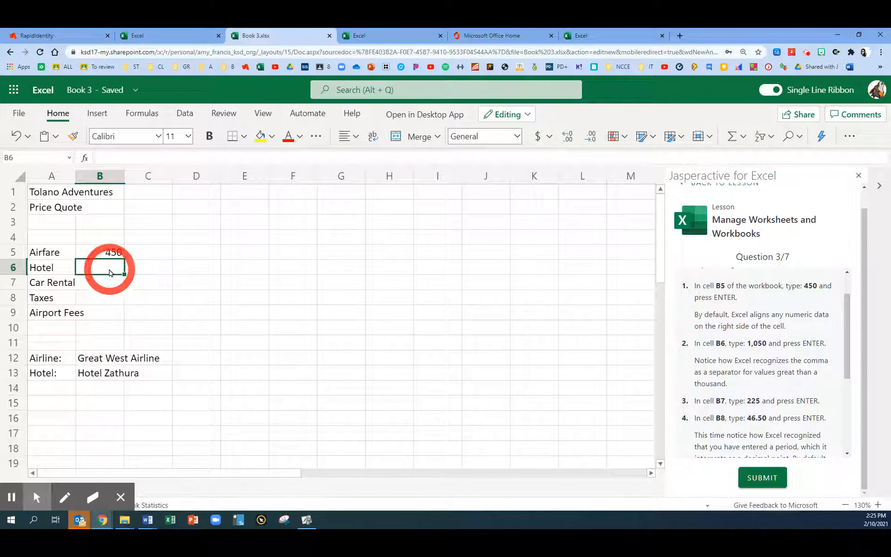
type("1,050")
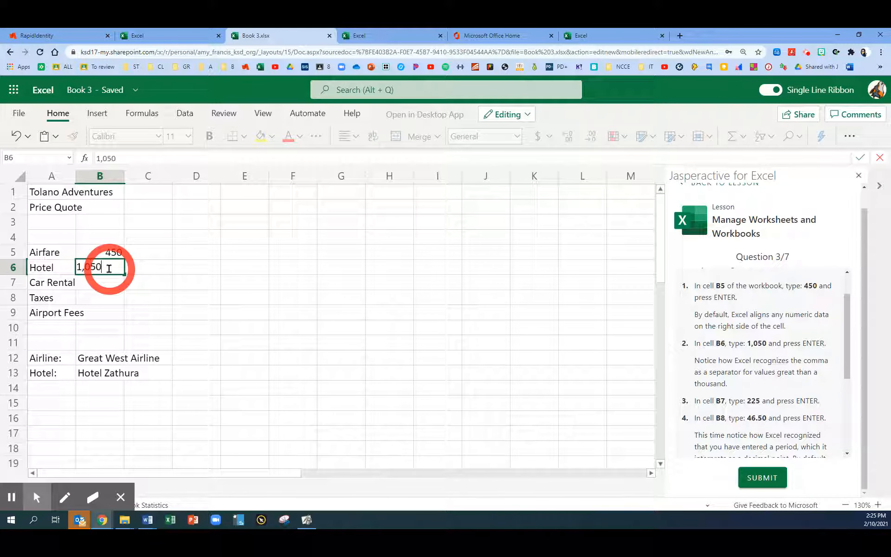
key("Return")
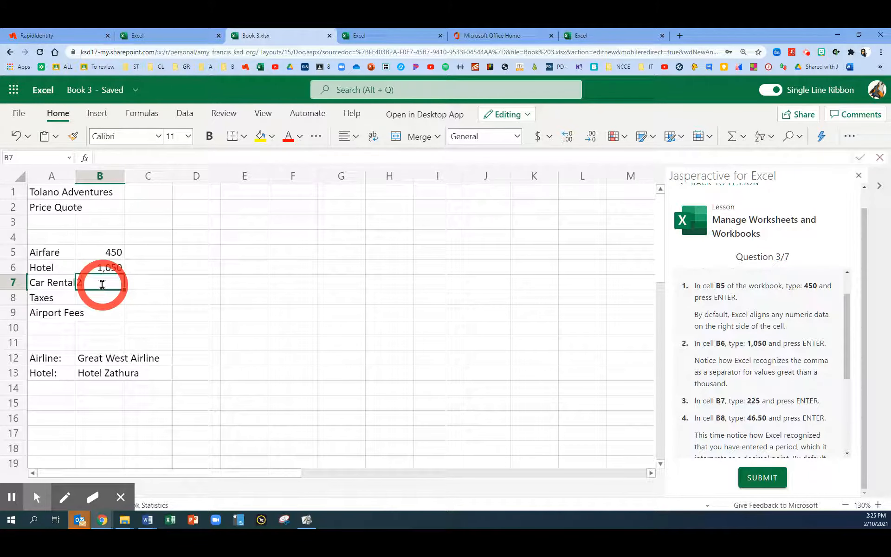
Enter the car rental amount 225 in cell B7 and the taxes amount 46.50 in cell B8
type("225")
key("Return")
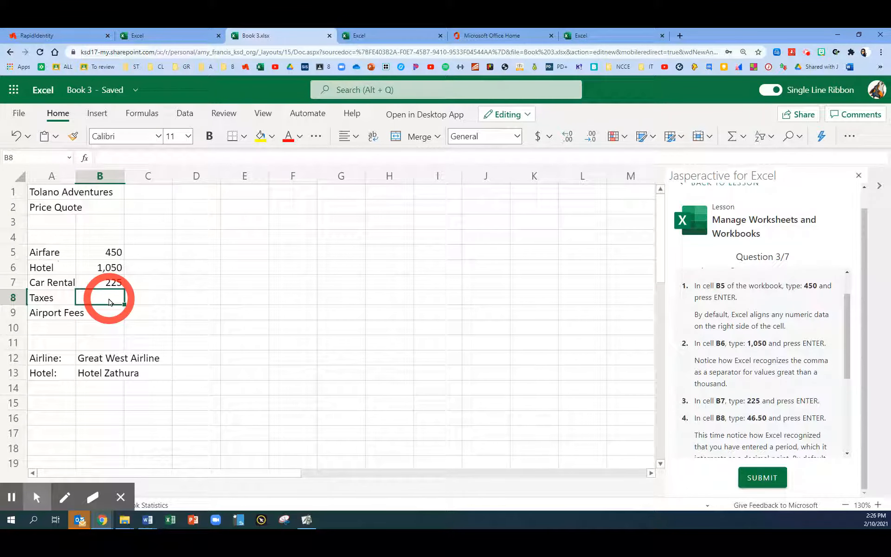
type("46.")
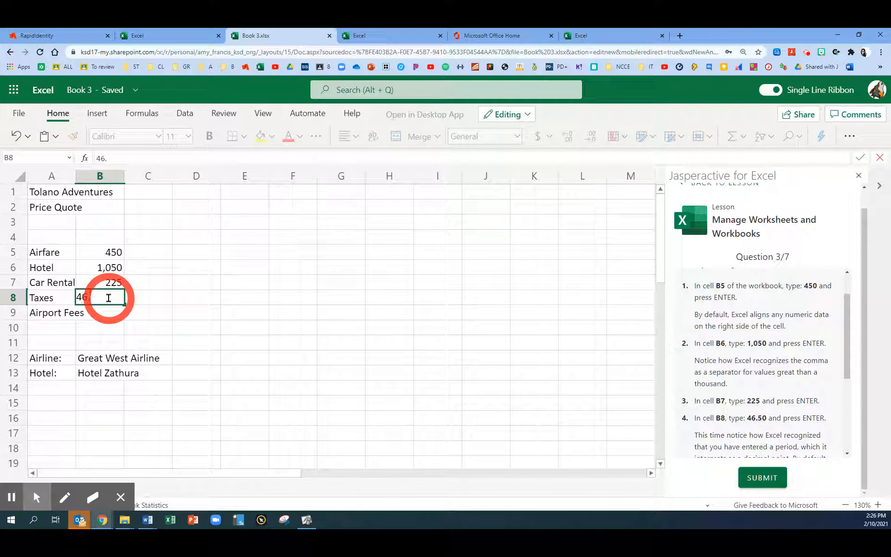
key("Return")
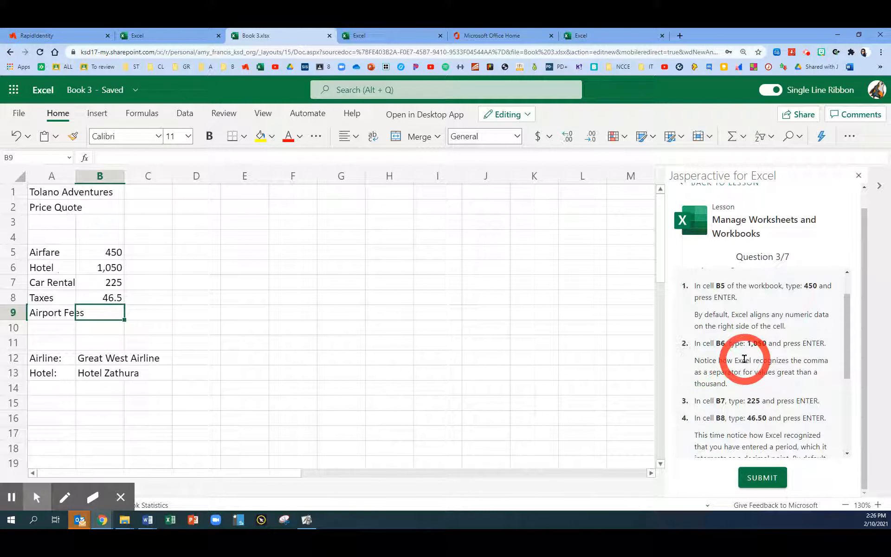
Enter the airport fees amount 9.9 in cell B9
scroll(743, 356, "down", 3)
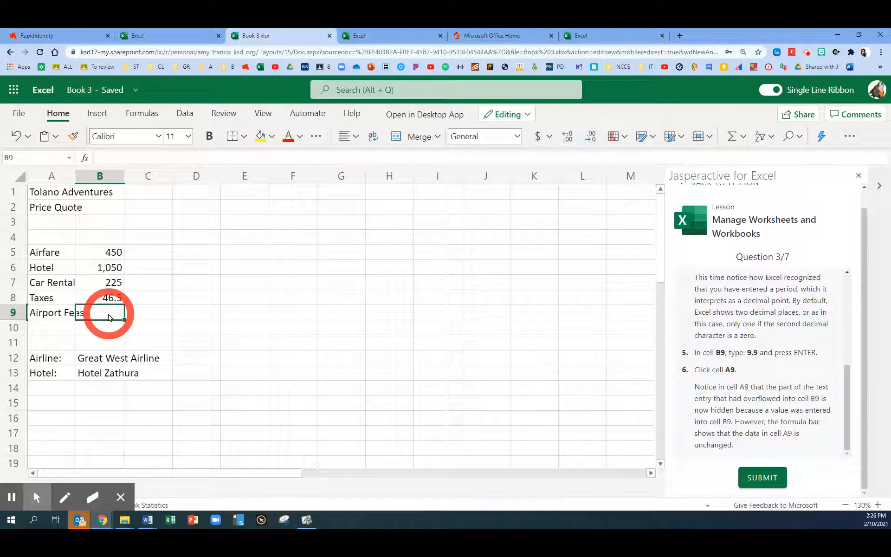
type("9.9")
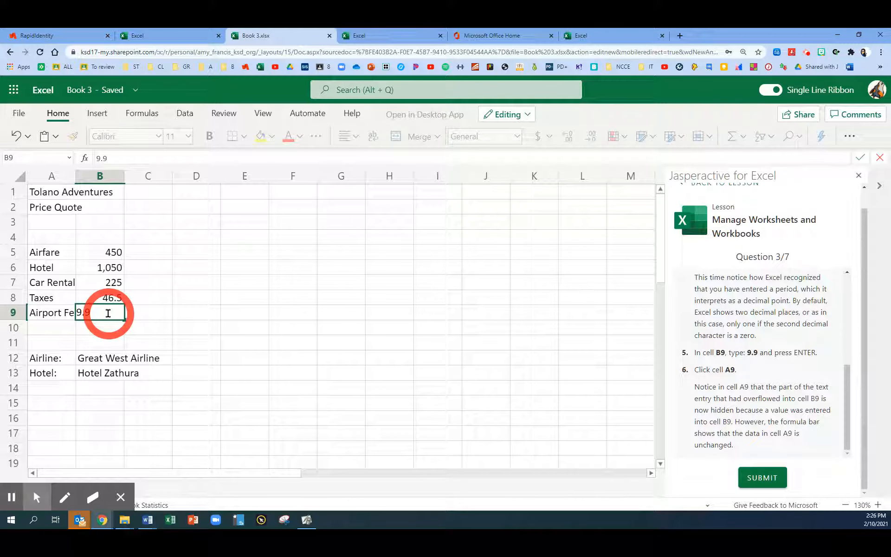
key("Return")
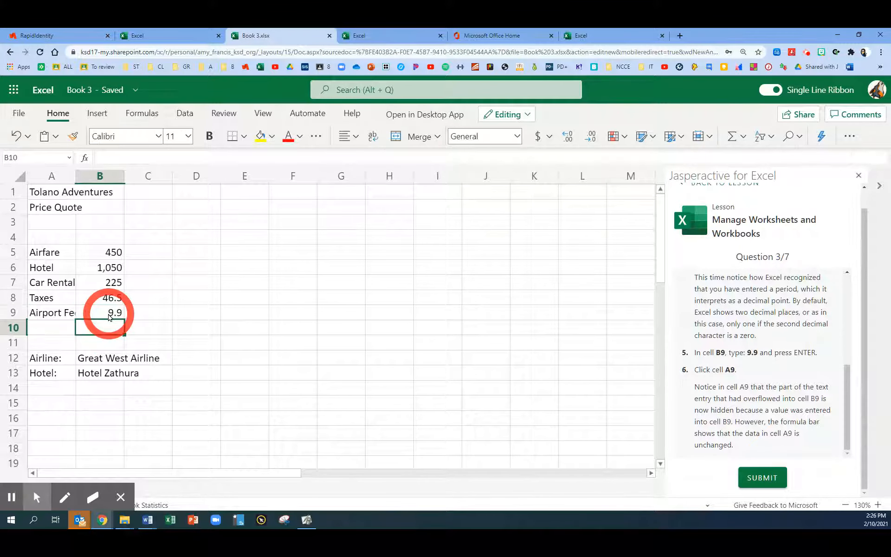
Select cell A9, check its full text in the formula bar without changing it, and submit question 3
key("Up")
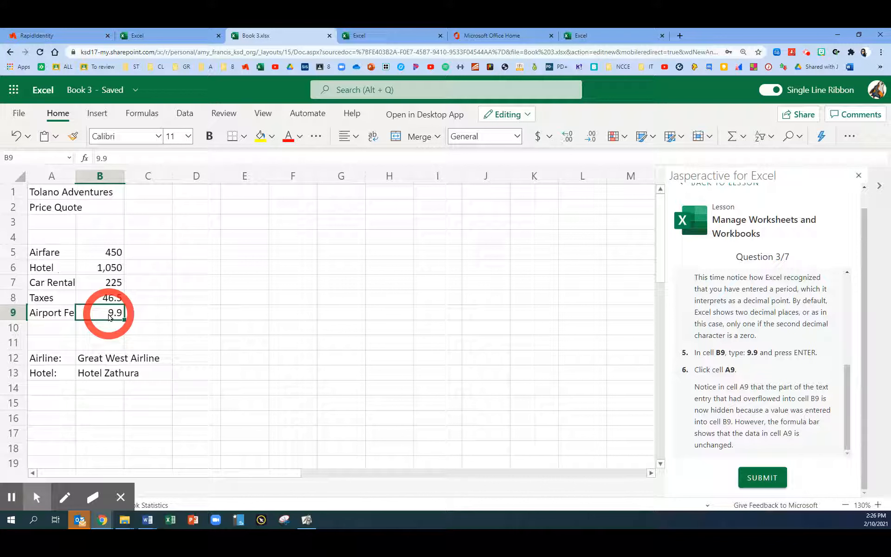
key("Left")
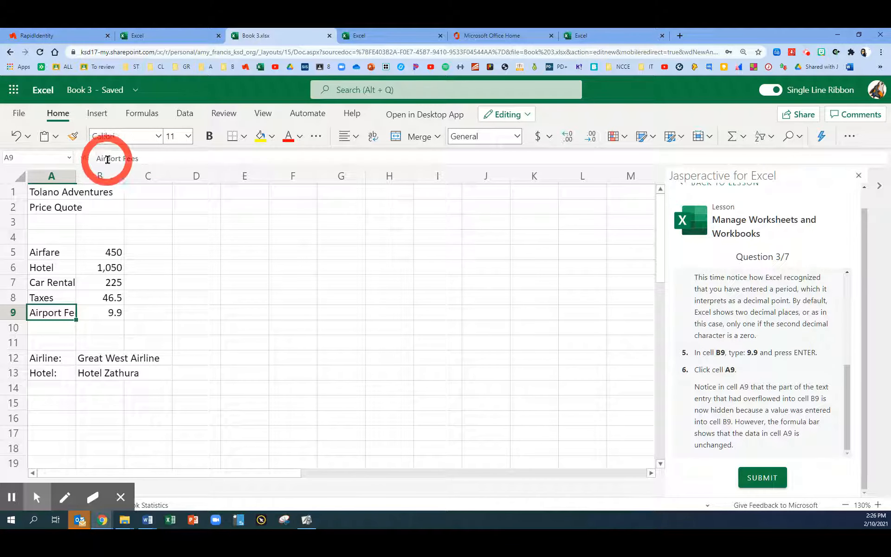
left_click_drag(139, 158, 126, 157)
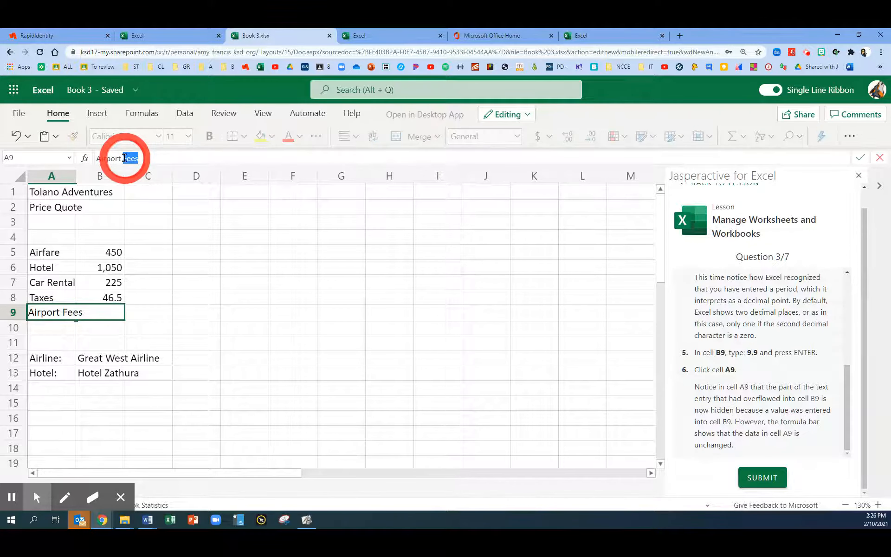
left_click(148, 159)
key("Return")
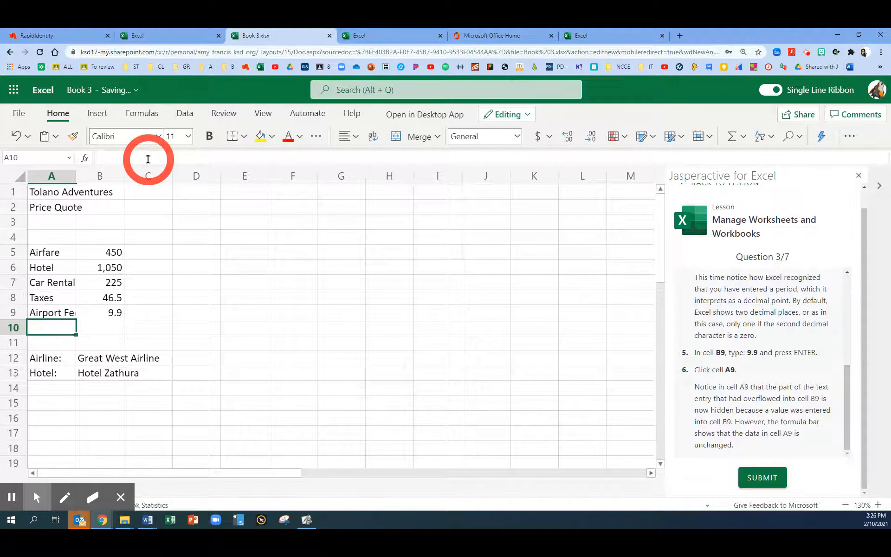
left_click(70, 311)
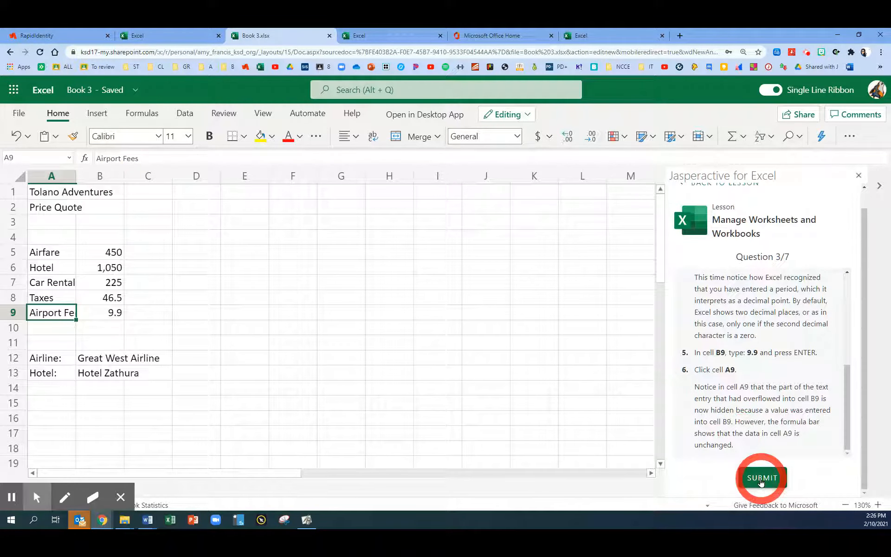
left_click(779, 485)
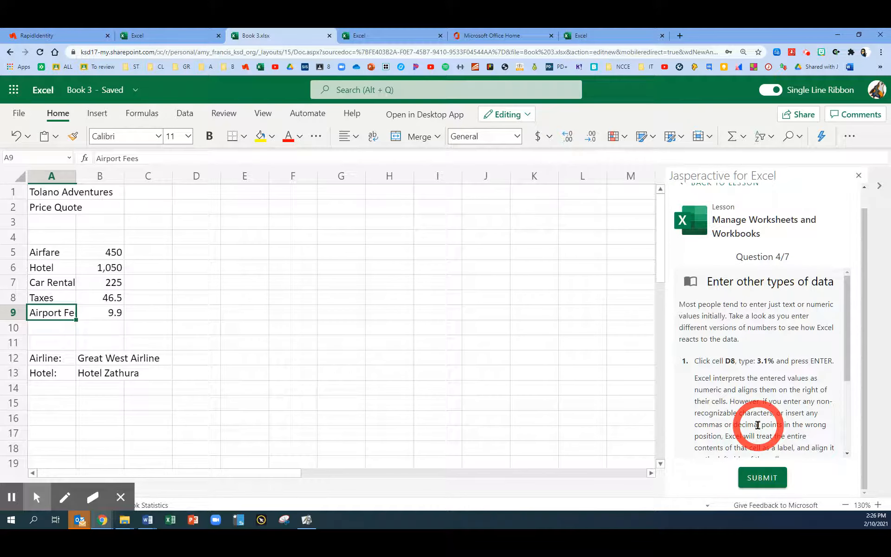
Enter the percentage 3.1% in cell D8 and the value 2,2%, including the comma, in cell D9
left_click_drag(846, 345, 846, 389)
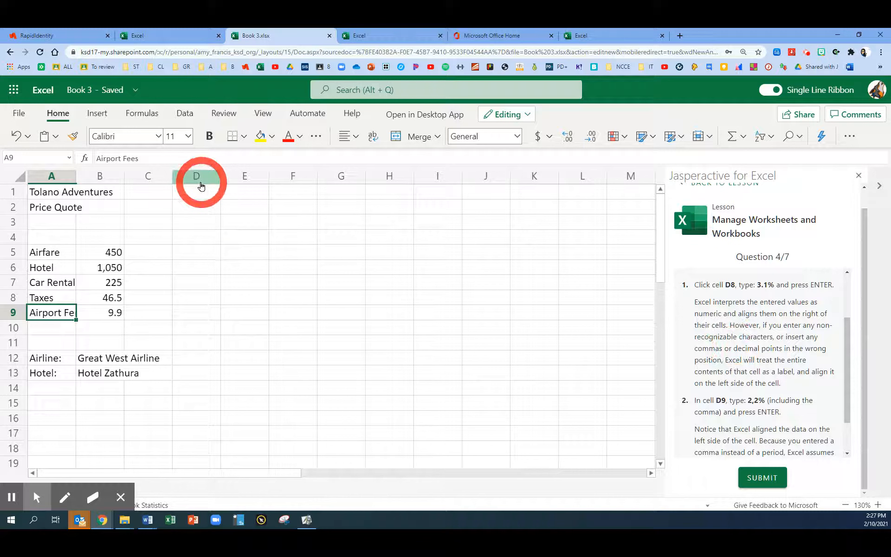
left_click(207, 301)
type("3.1")
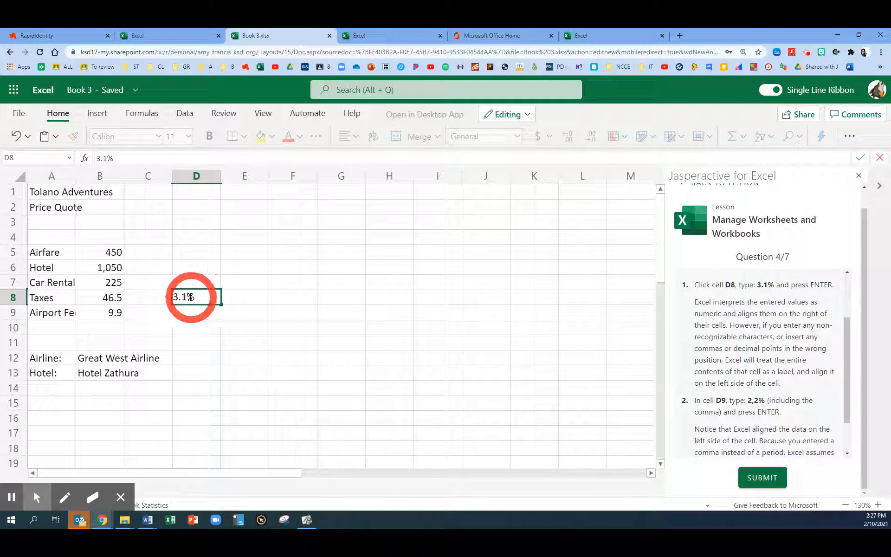
key("Return")
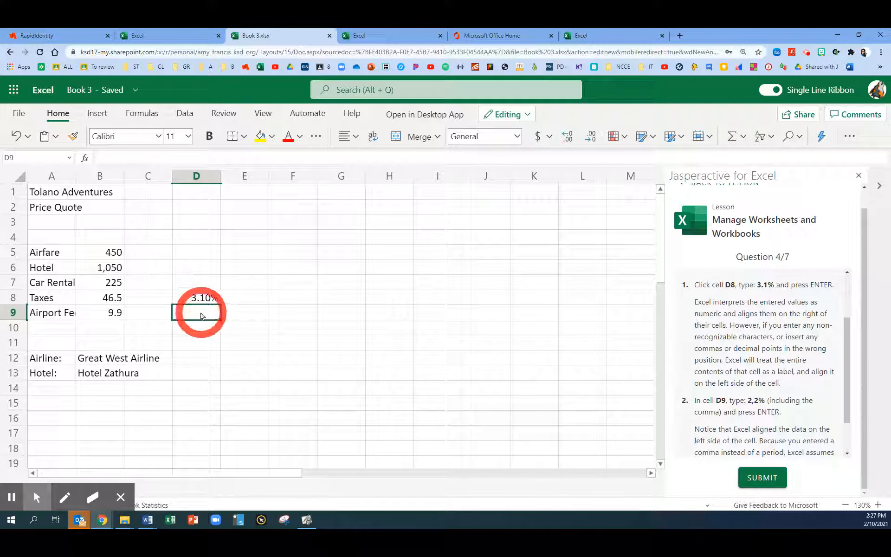
type("2")
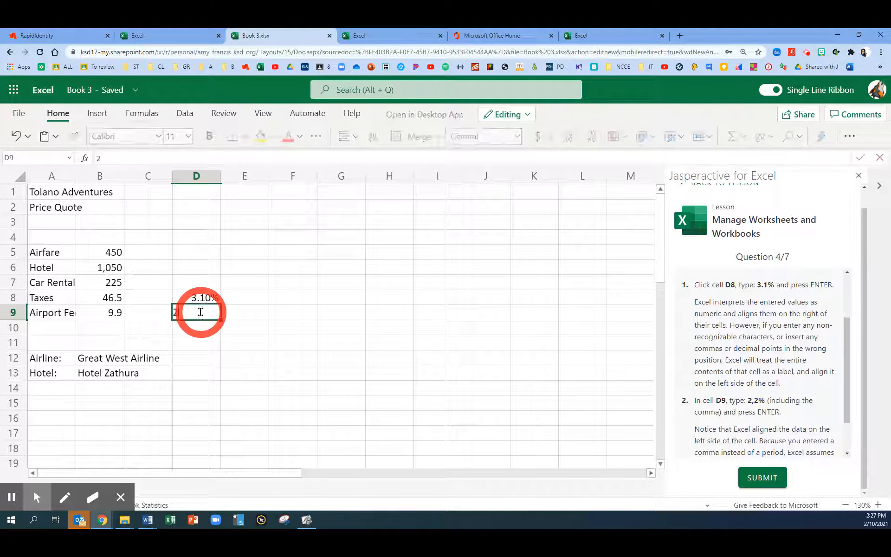
type(",2%")
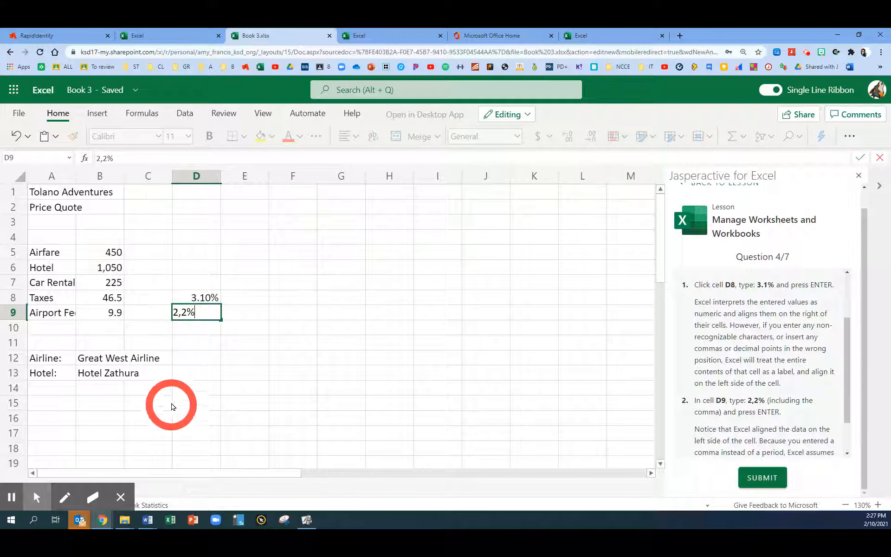
key("Return")
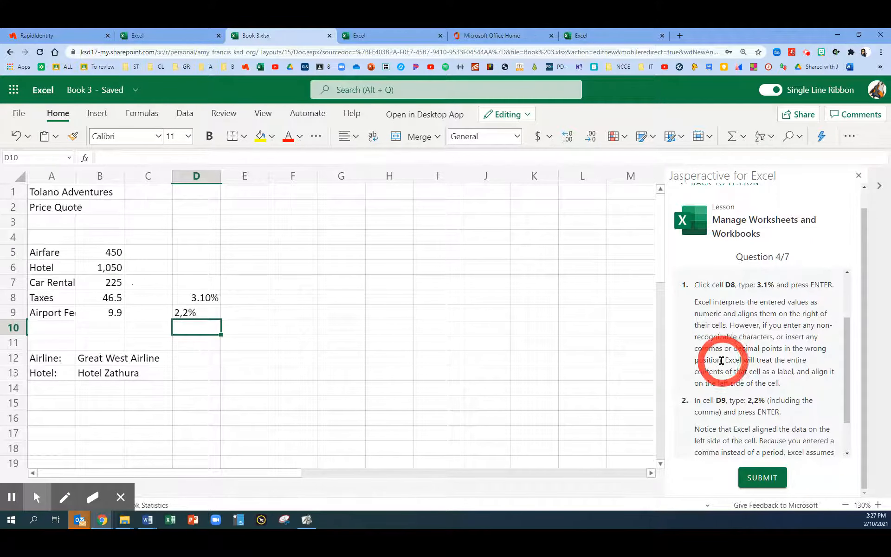
Replace the contents of cell D9 with 2.2% and submit question 4
scroll(720, 363, "down", 1)
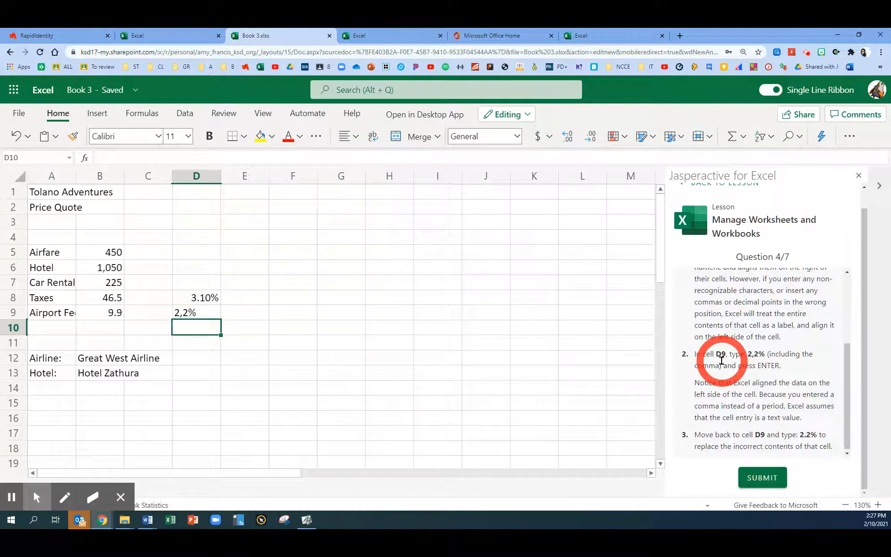
left_click(182, 315)
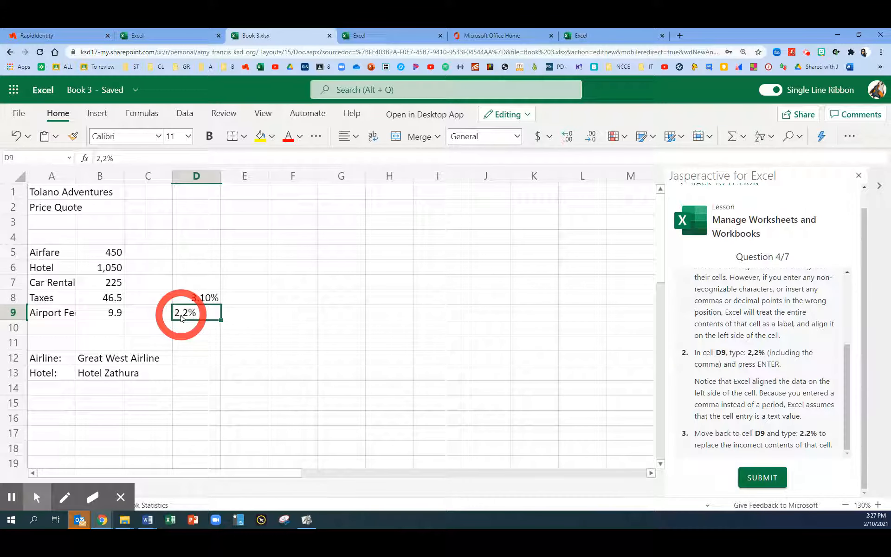
type("2.2")
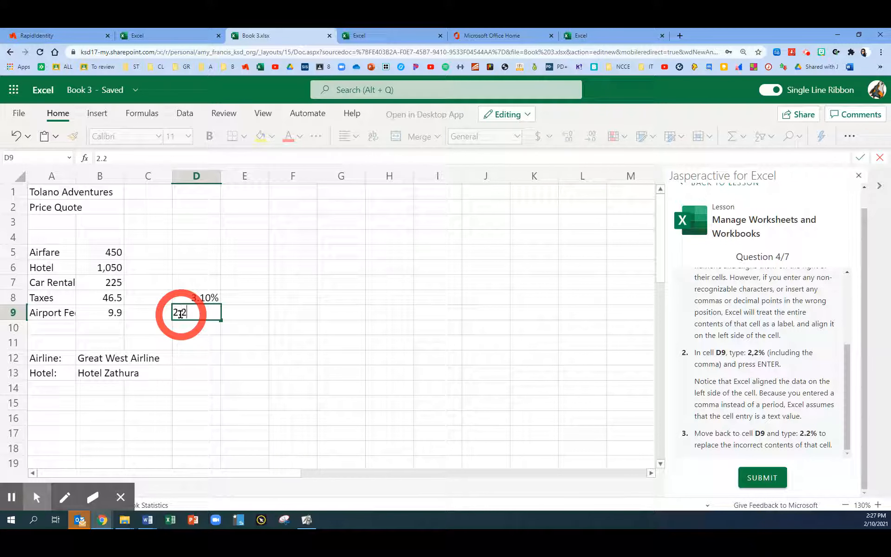
type("0%")
key("Return")
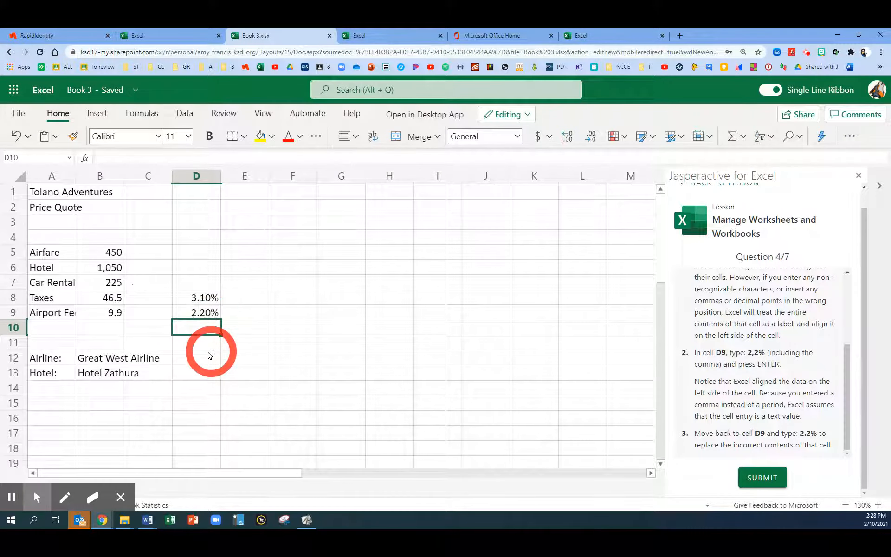
left_click(762, 477)
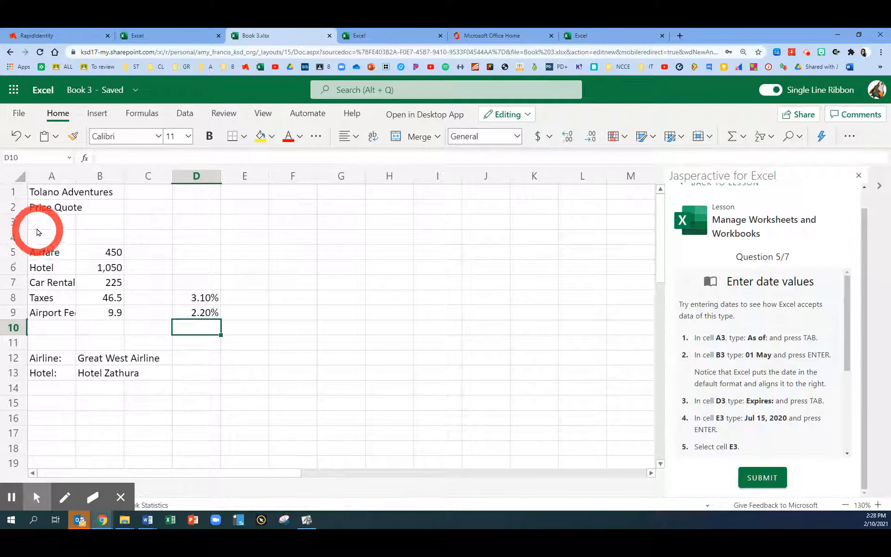
Enter the label "As of:" in cell A3 and the date 01 May in cell B3
left_click(49, 222)
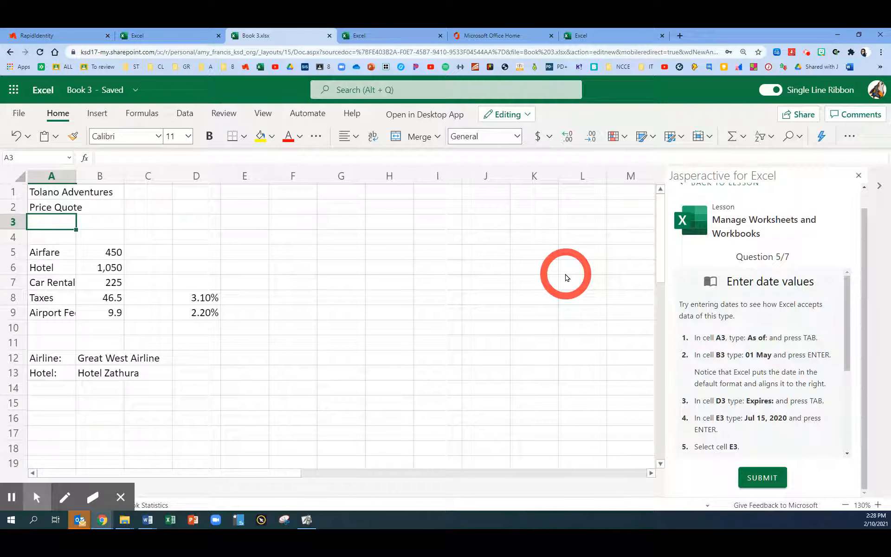
type("As of:")
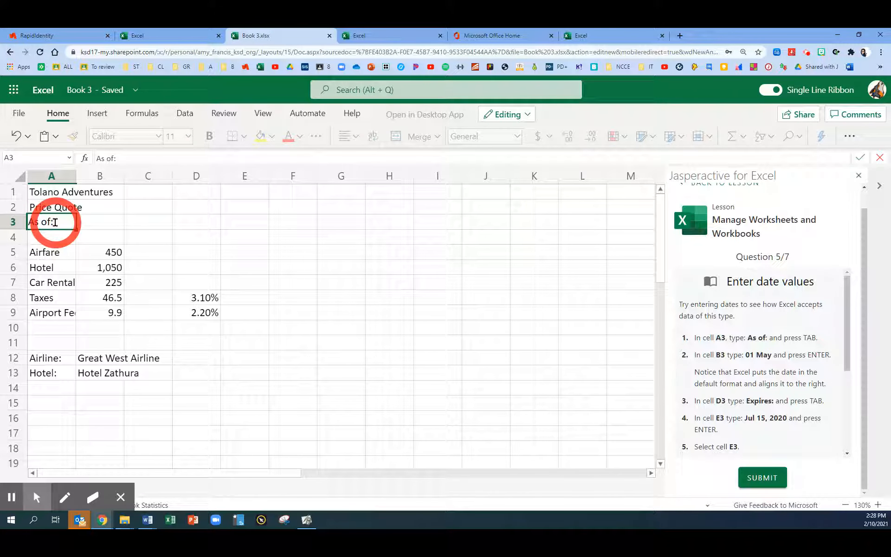
key("Tab")
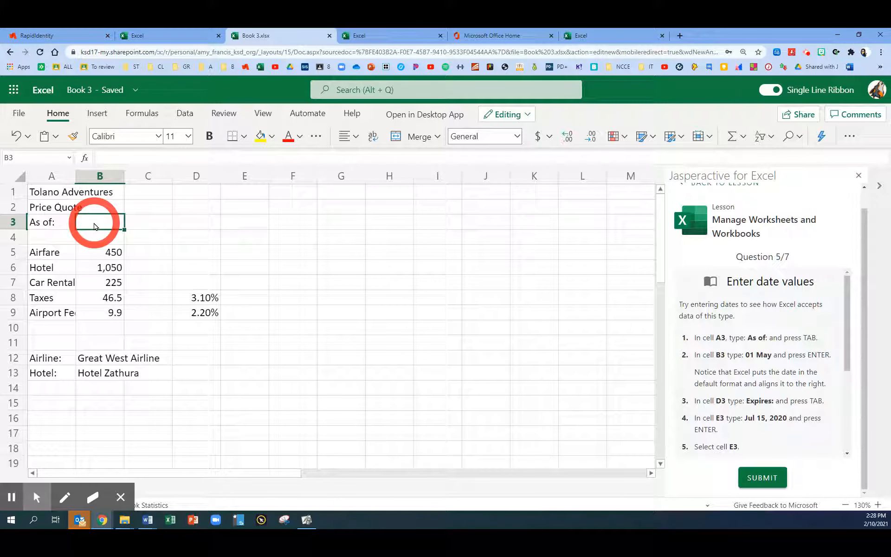
type("01")
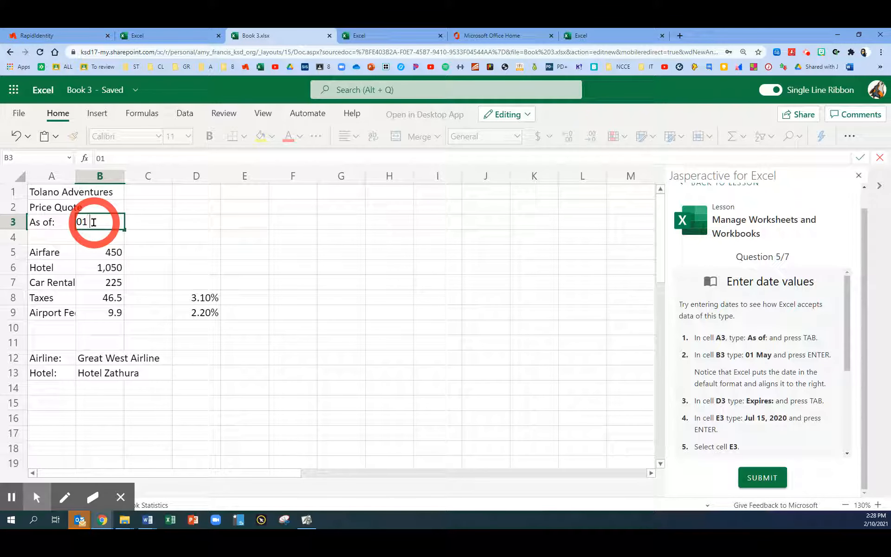
type(" May")
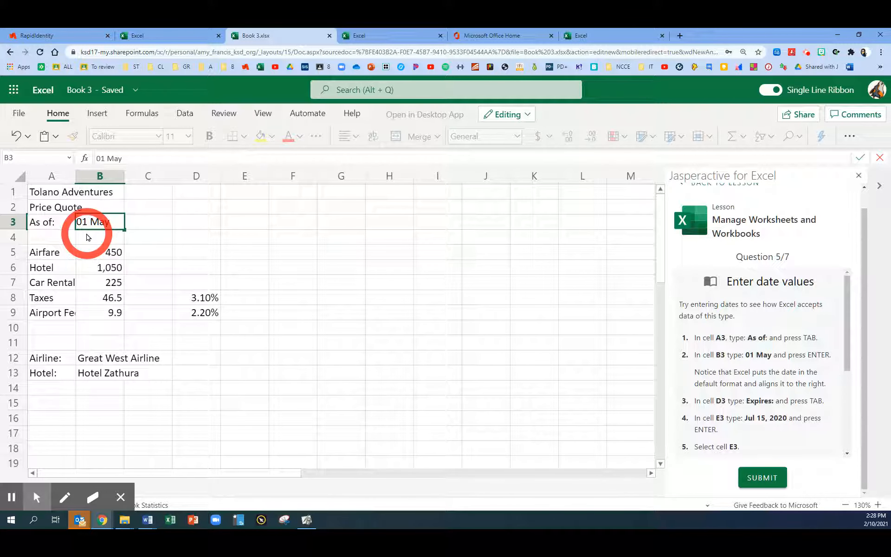
key("Return")
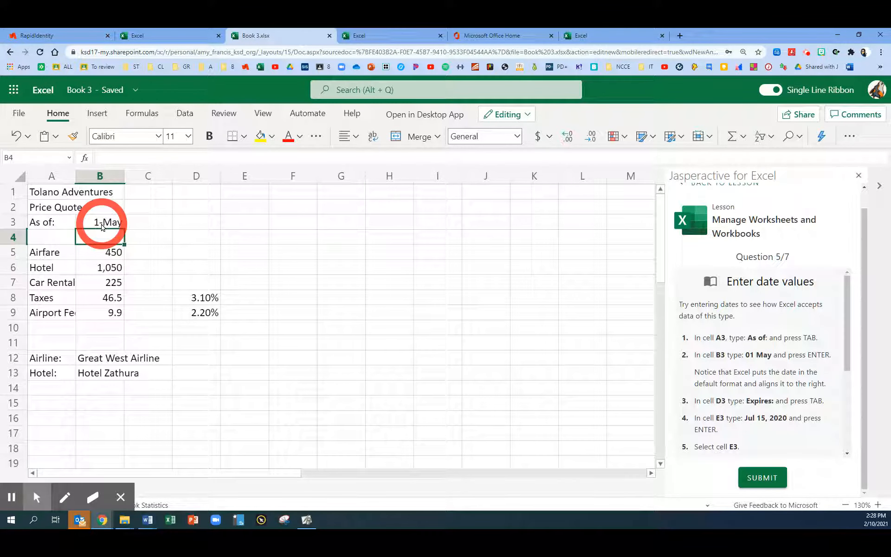
Enter the label "Expires:" in cell D3 and the date Jul 15, 2020 in cell E3
left_click(196, 226)
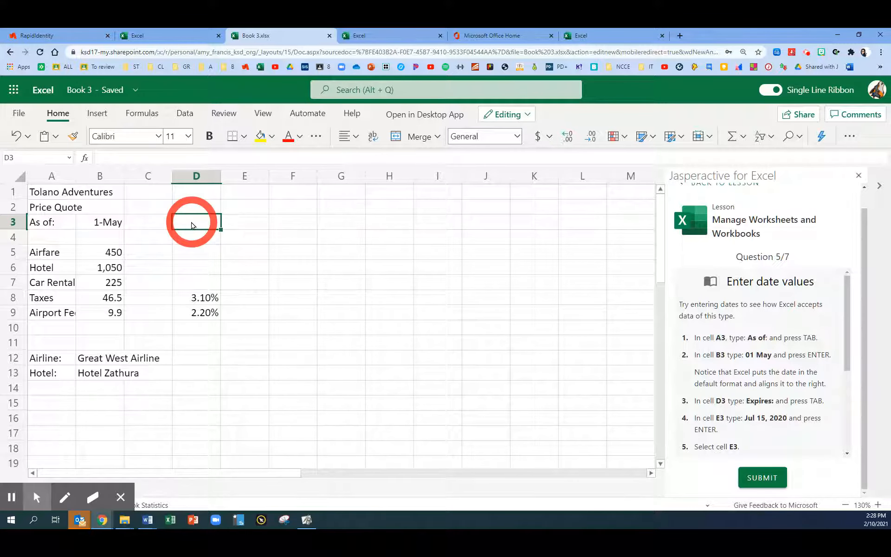
type("Expri")
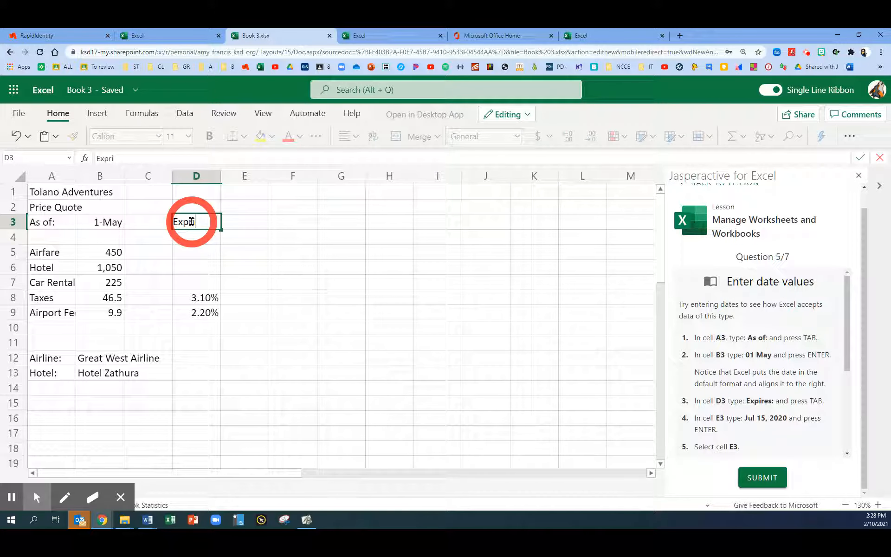
key("BackSpace")
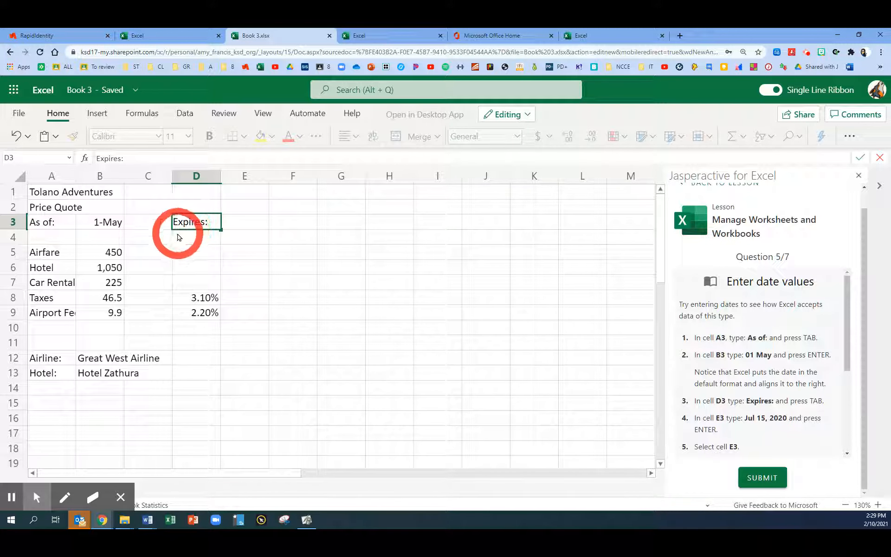
key("Tab")
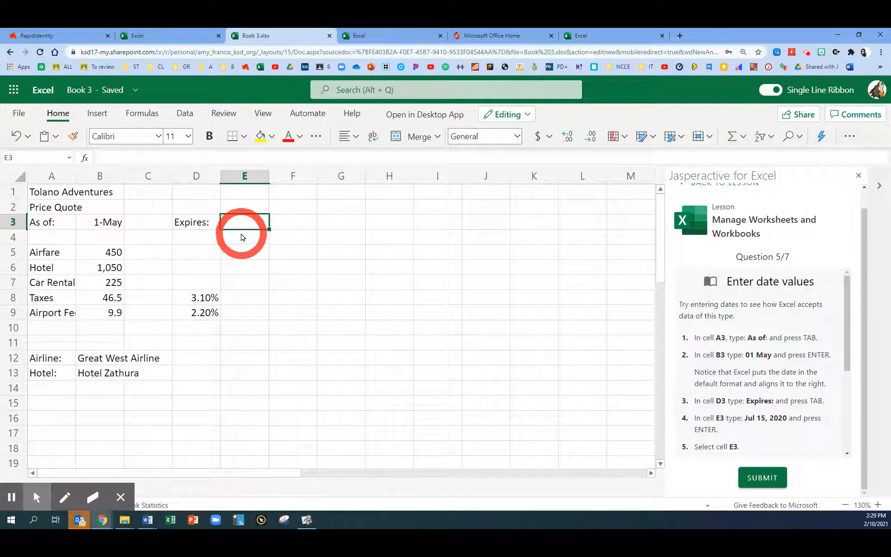
type("Jul")
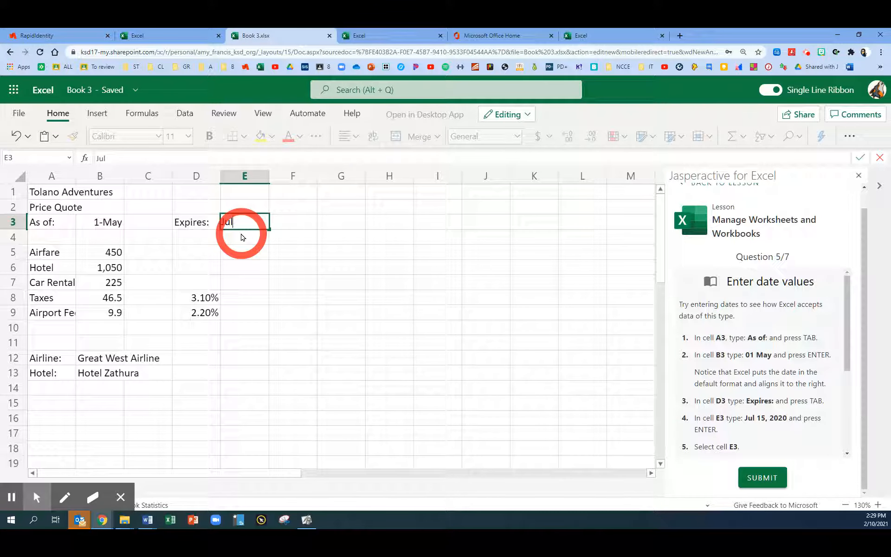
type(" 15")
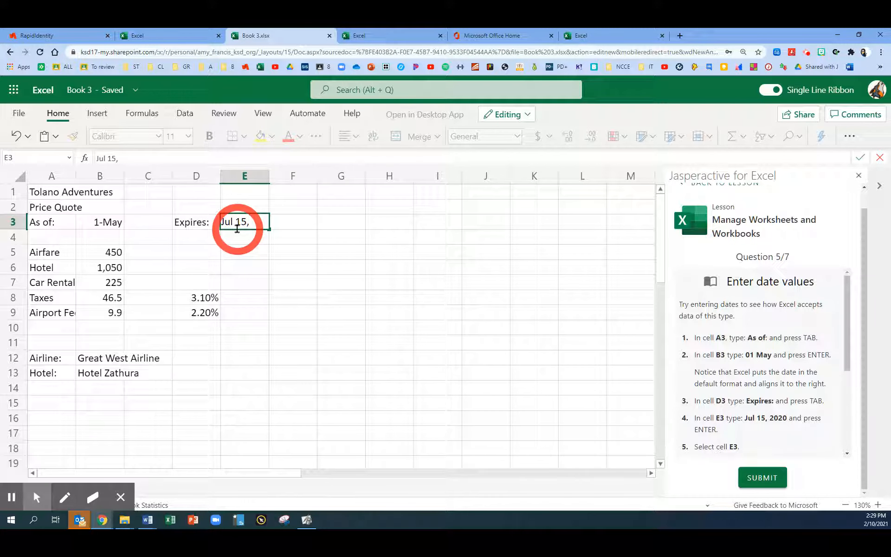
type(", 2020")
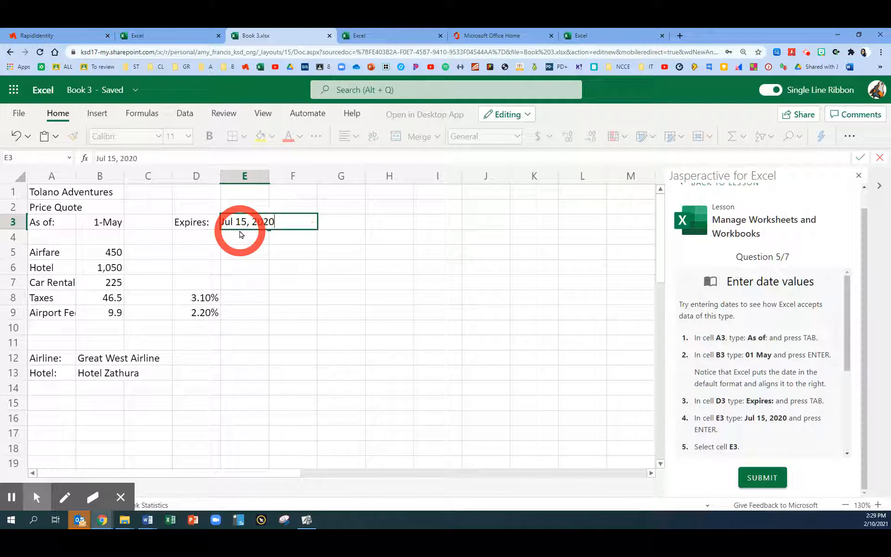
key("Return")
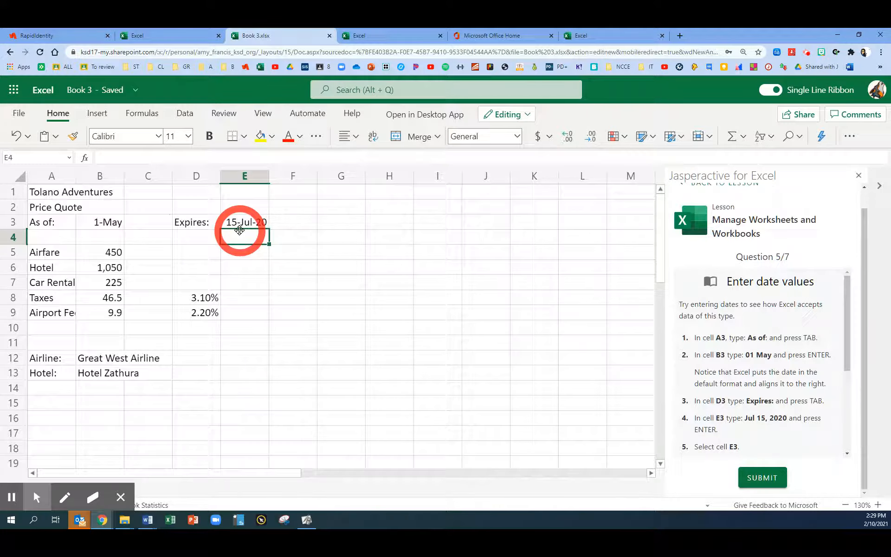
Select cell E3 and check its date value in the formula bar without changing it
left_click(240, 223)
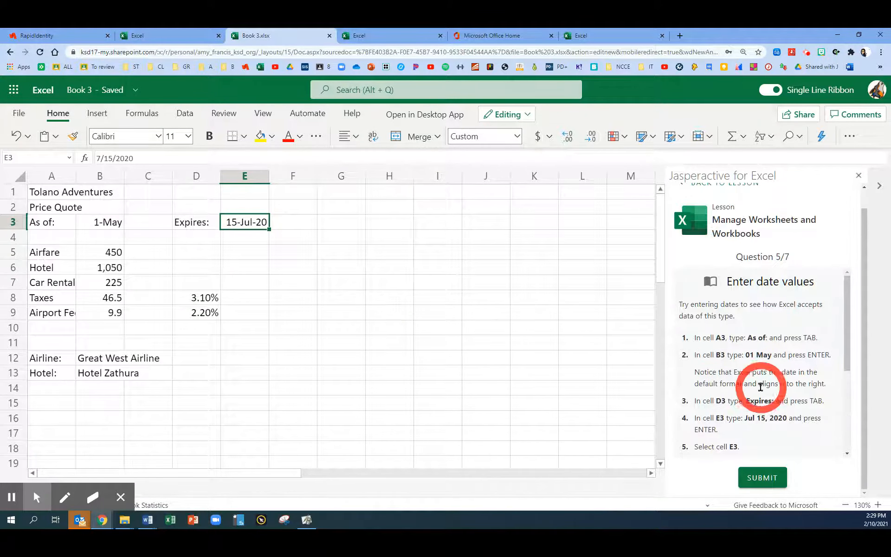
scroll(761, 387, "down", 3)
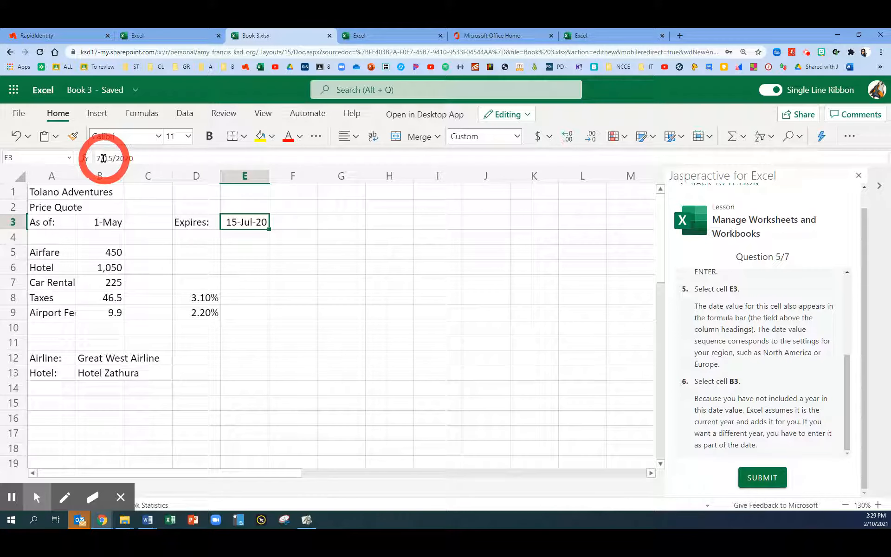
left_click_drag(133, 158, 94, 160)
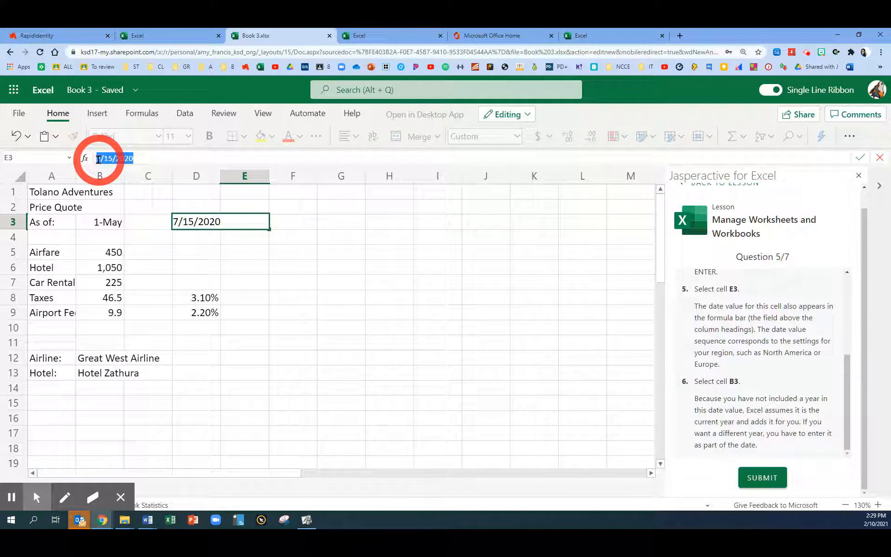
key("Escape")
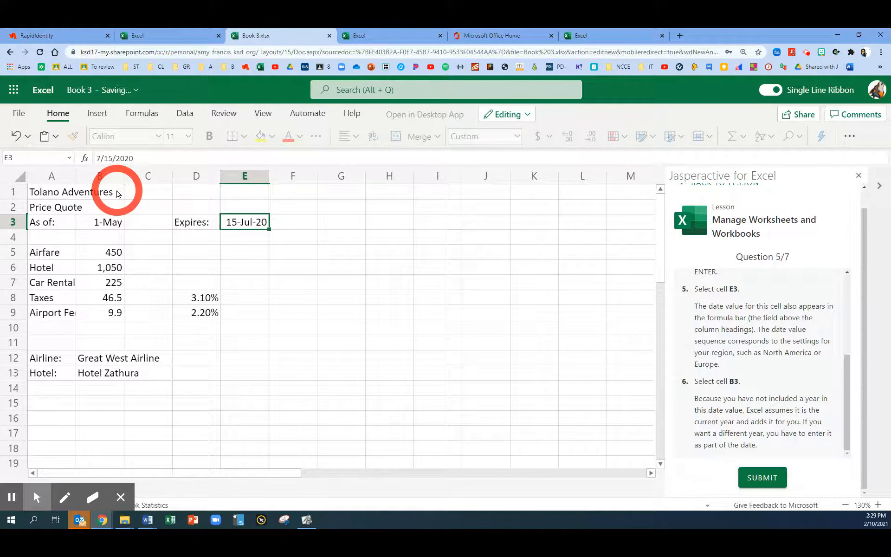
Select cell B3, check the year of its date in the formula bar without changing it, and submit question 5
left_click(95, 225)
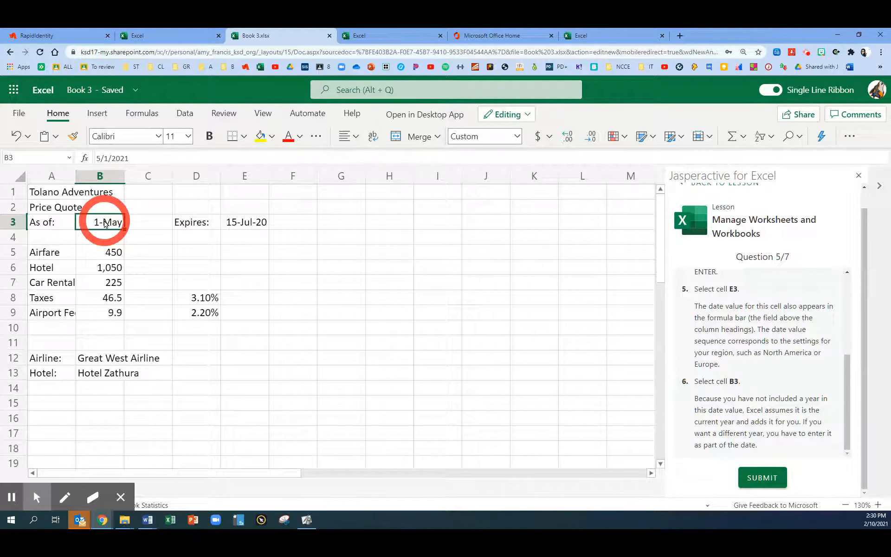
left_click_drag(120, 158, 131, 159)
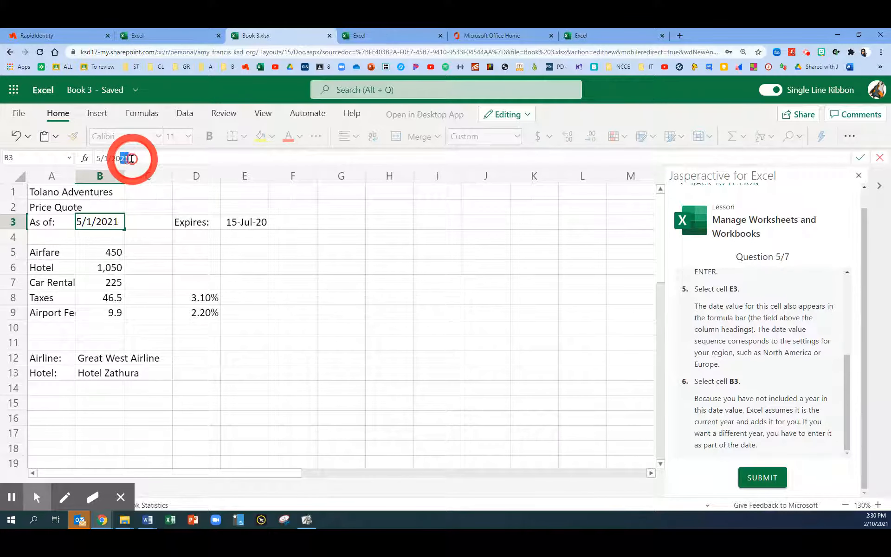
left_click(131, 157)
key("BackSpace")
key("BackSpace")
key("BackSpace")
key("BackSpace")
key("BackSpace")
key("Return")
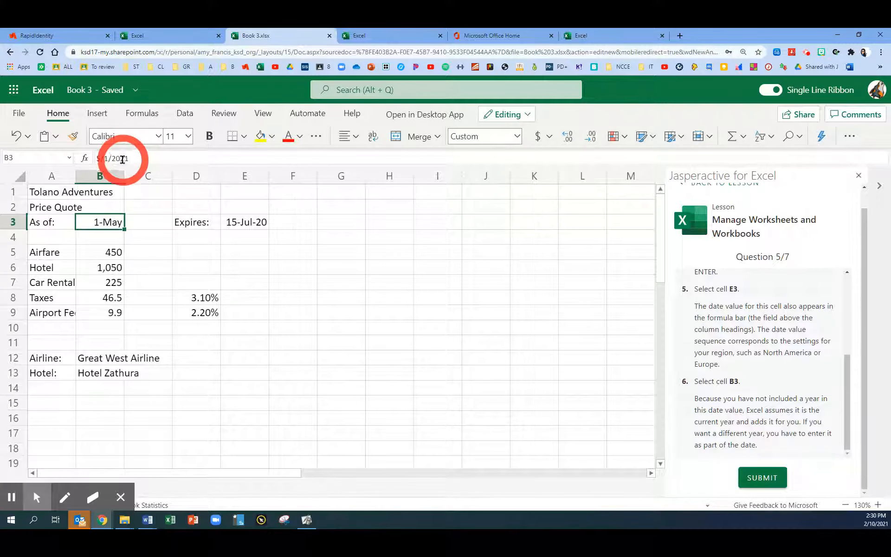
key("Left")
left_click(122, 216)
scroll(537, 290, "down", 1)
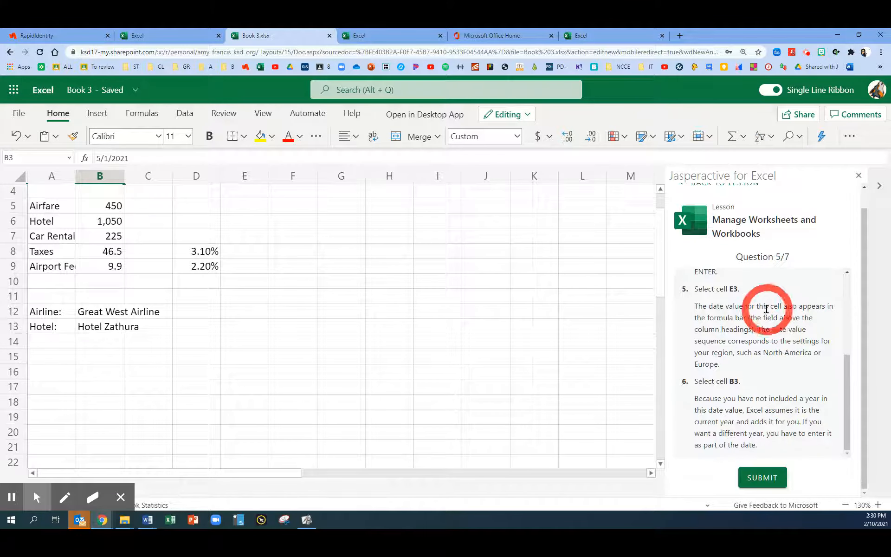
left_click(762, 477)
scroll(383, 343, "up", 1)
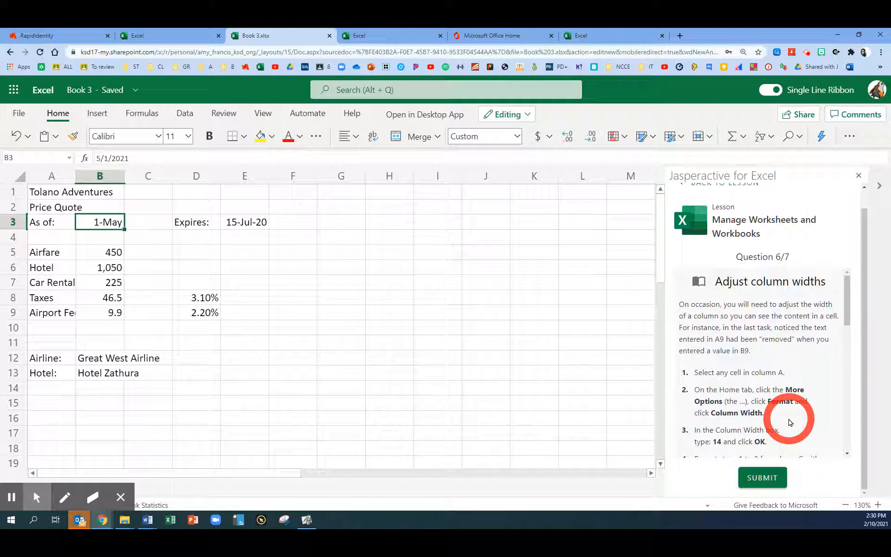
Set the width of column A to 14 in default units, using cell A5 as the selected cell
left_click(64, 284)
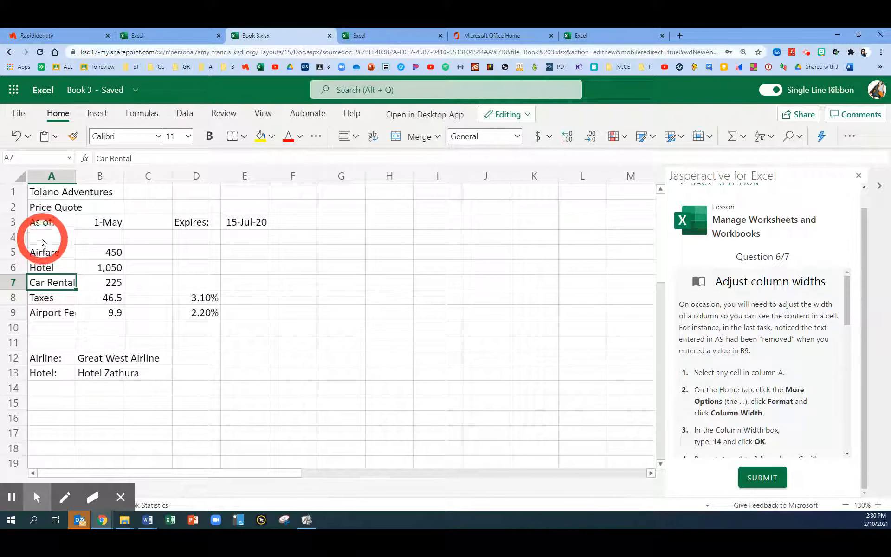
left_click(45, 255)
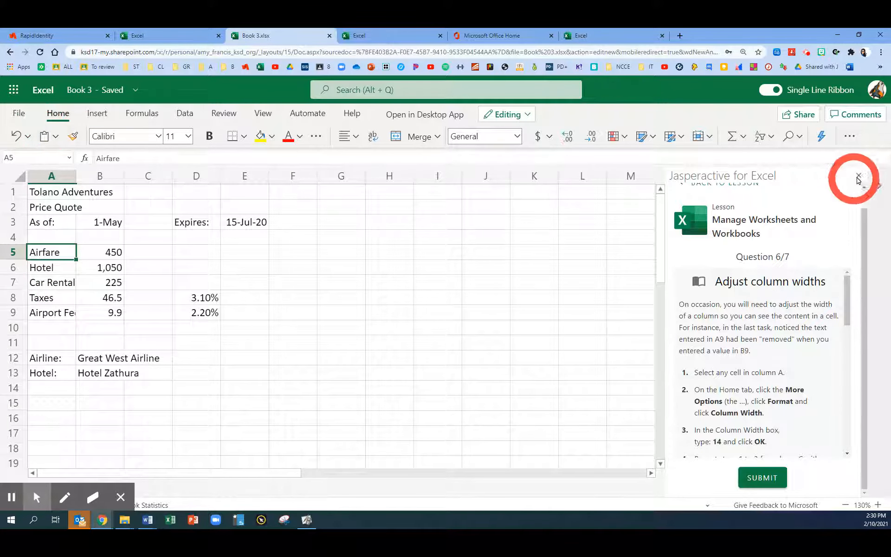
left_click(850, 138)
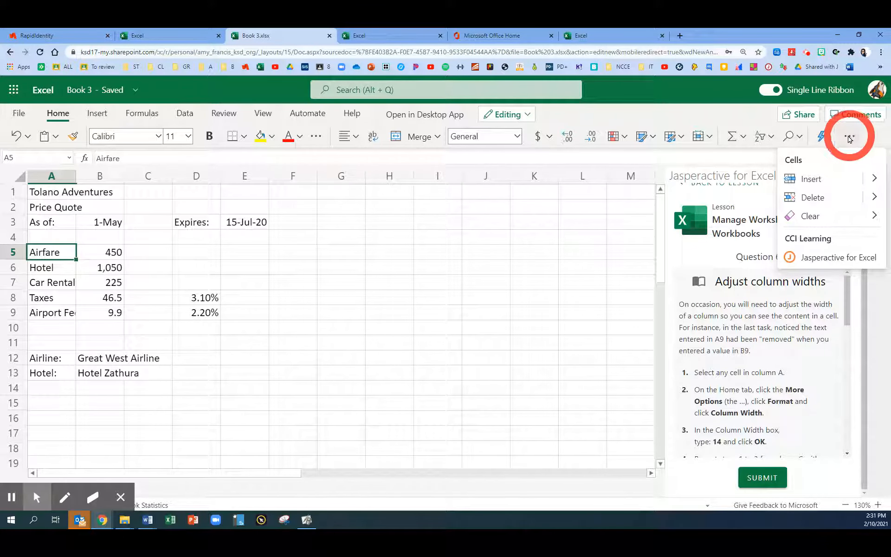
left_click(703, 139)
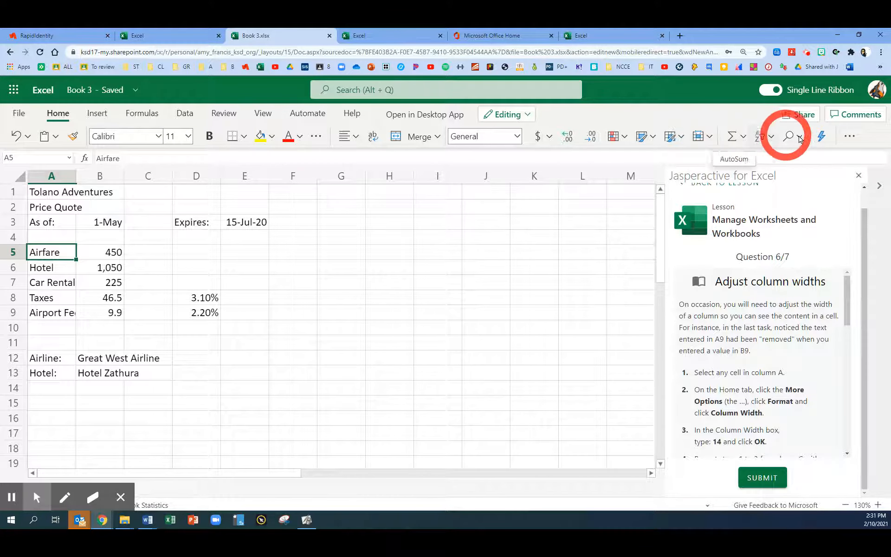
left_click(707, 136)
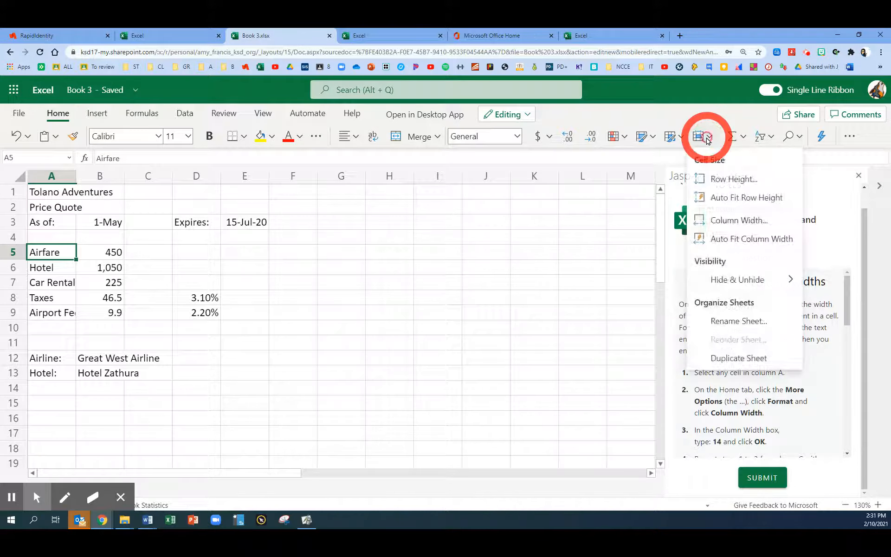
left_click(732, 222)
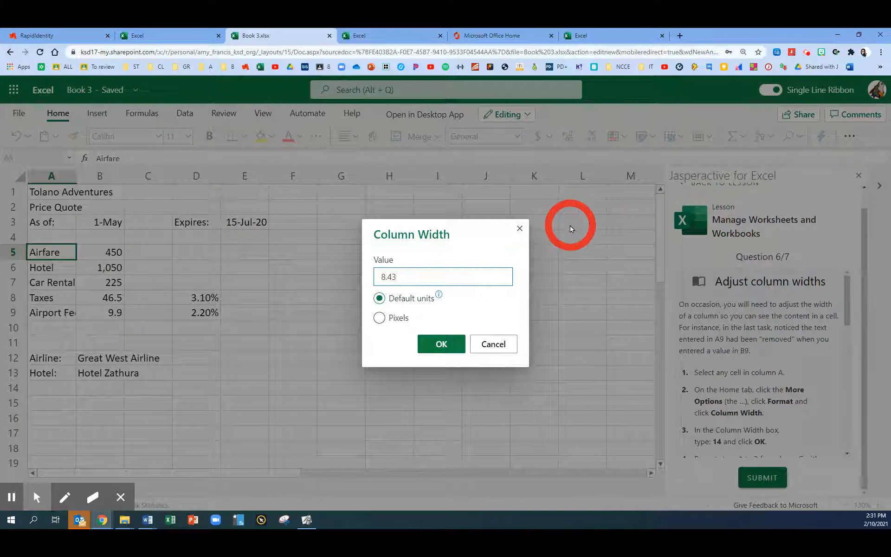
double_click(389, 276)
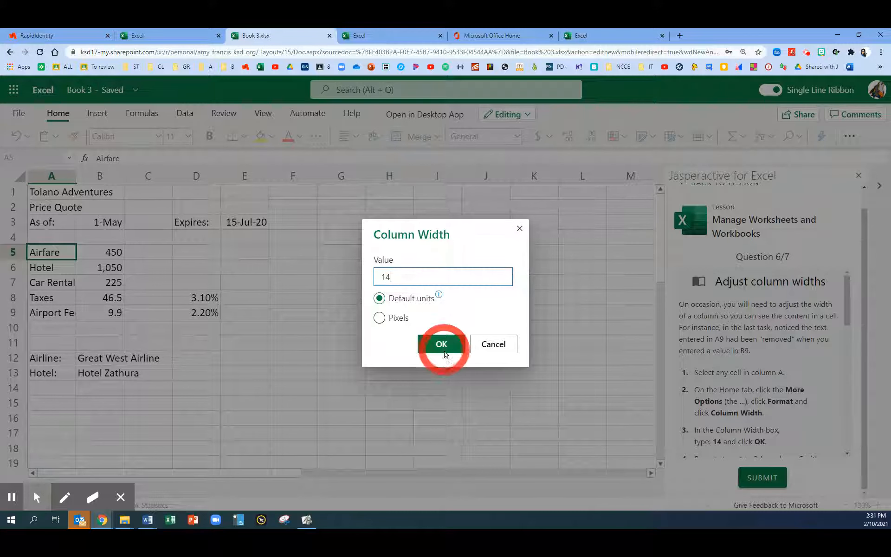
left_click(457, 344)
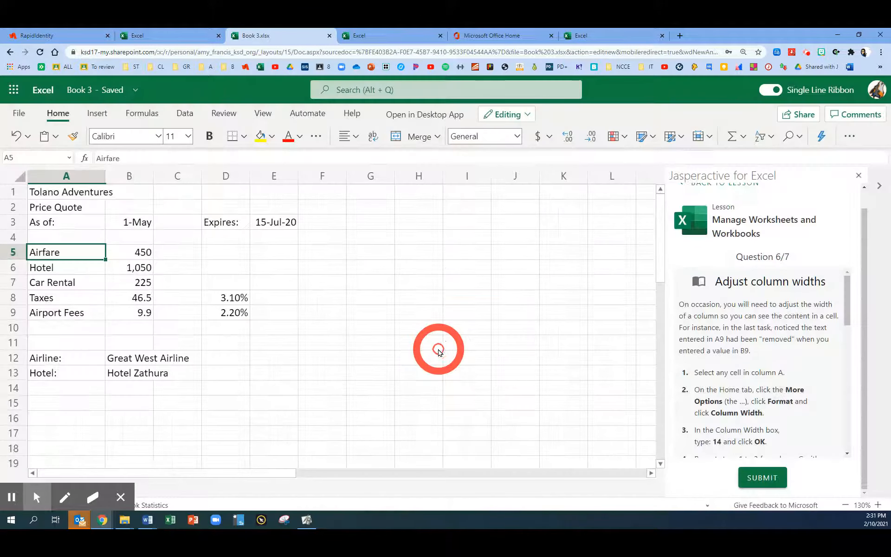
Set the width of column C to 6 in default units, using cell C6 as the selected cell
left_click_drag(847, 318, 846, 358)
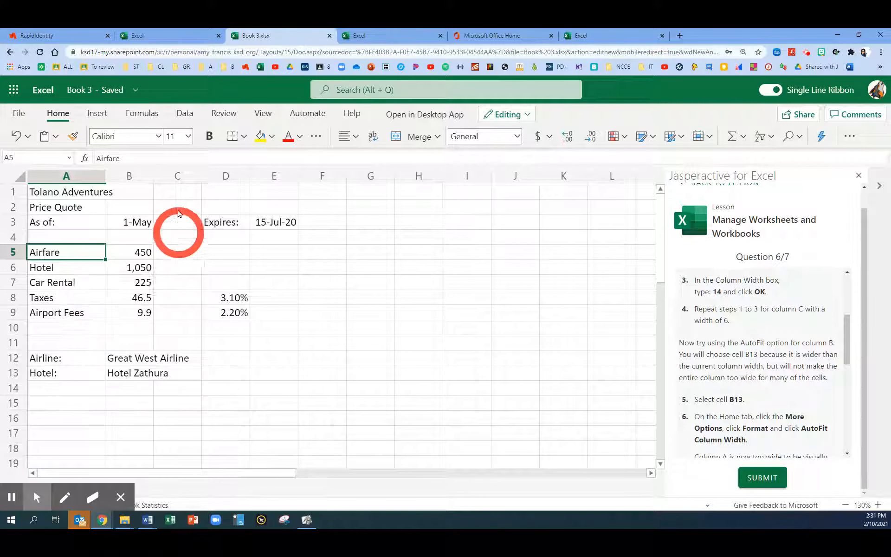
left_click(177, 272)
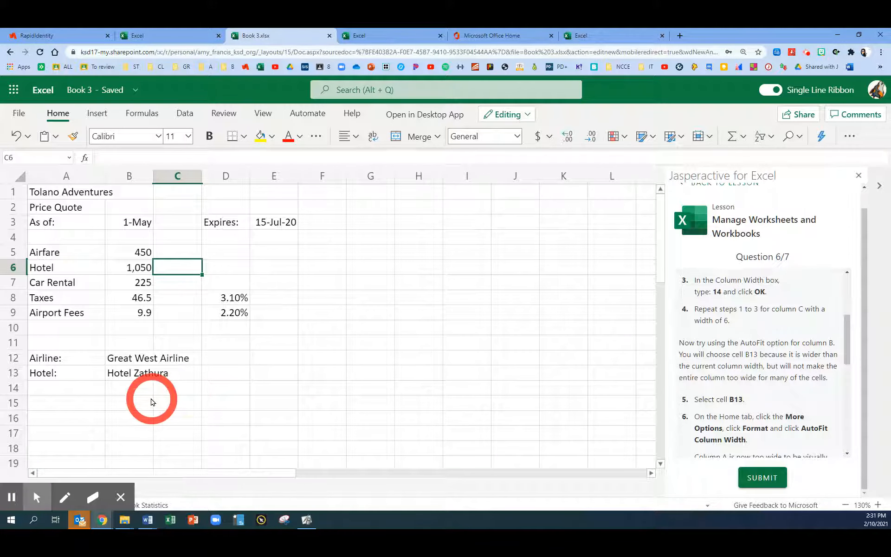
left_click(701, 136)
left_click(717, 221)
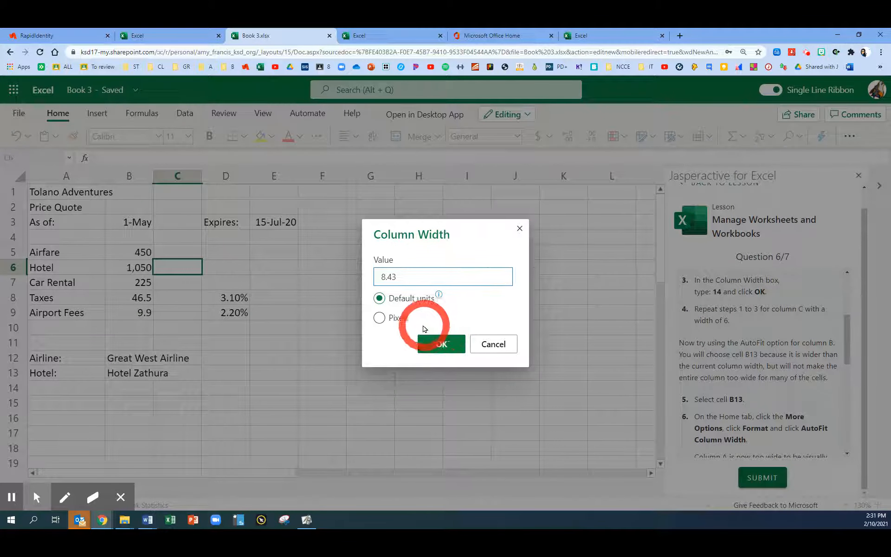
left_click_drag(408, 276, 373, 276)
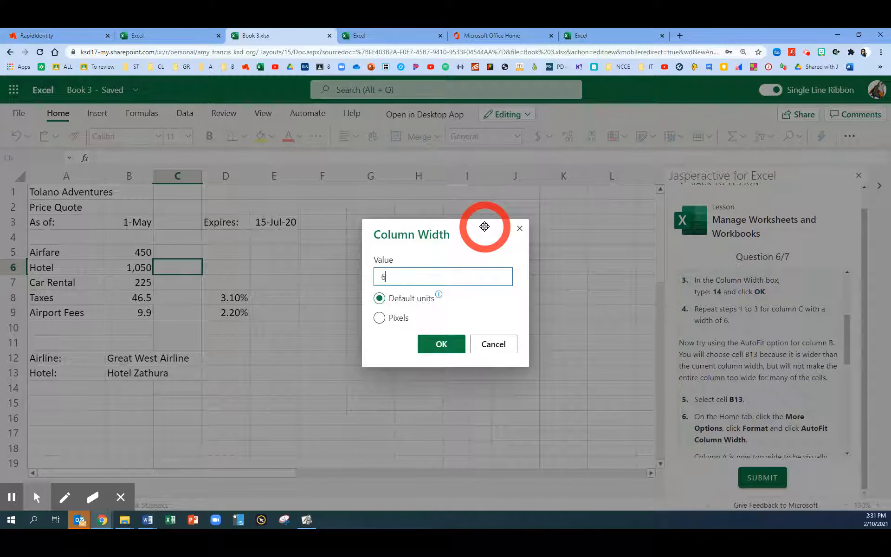
left_click(442, 344)
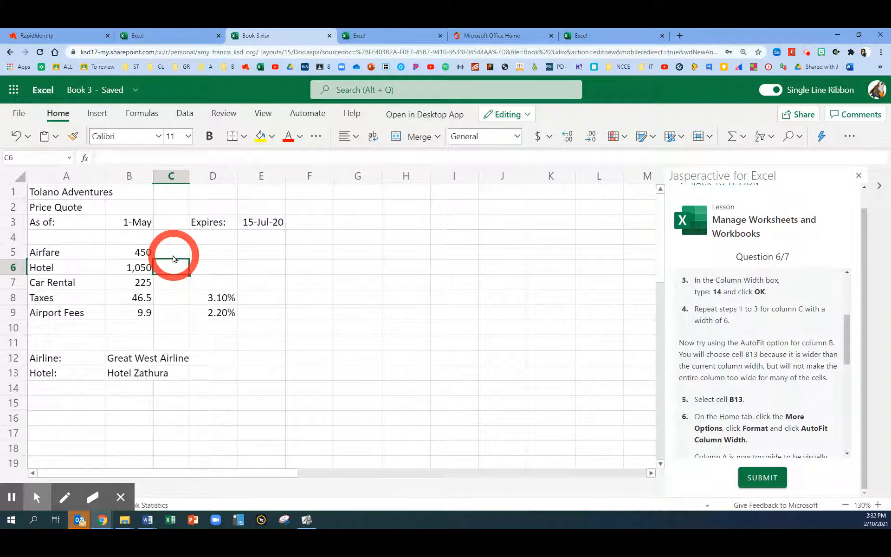
Select cell B13 and AutoFit the width of column B to its text "Hotel Zathura"
scroll(756, 367, "down", 1)
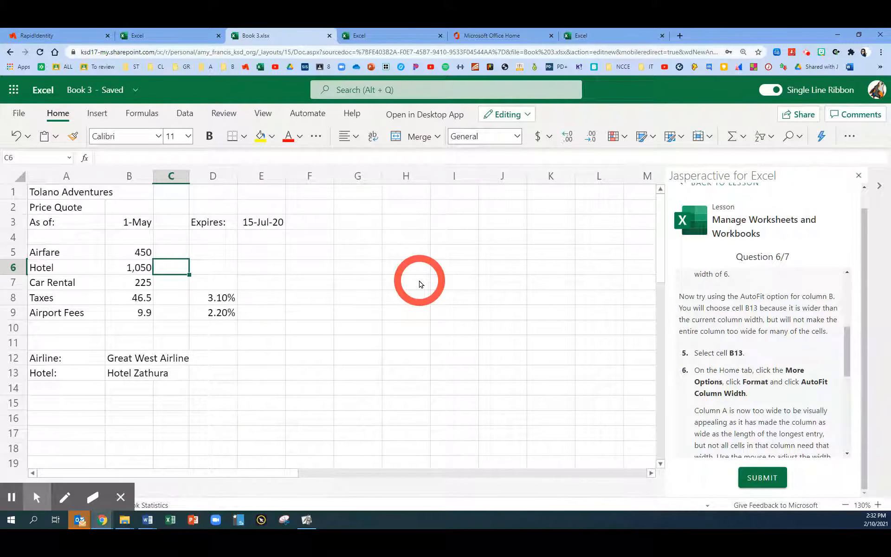
left_click(134, 223)
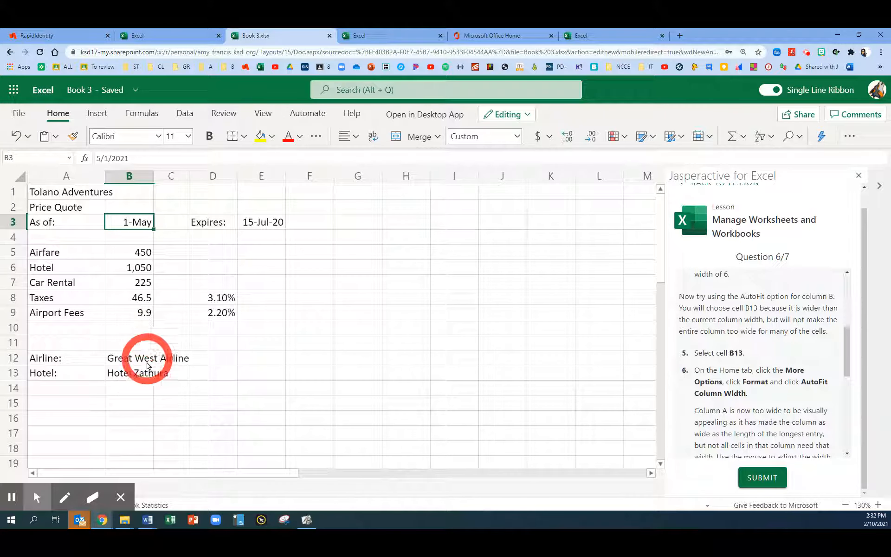
left_click(140, 377)
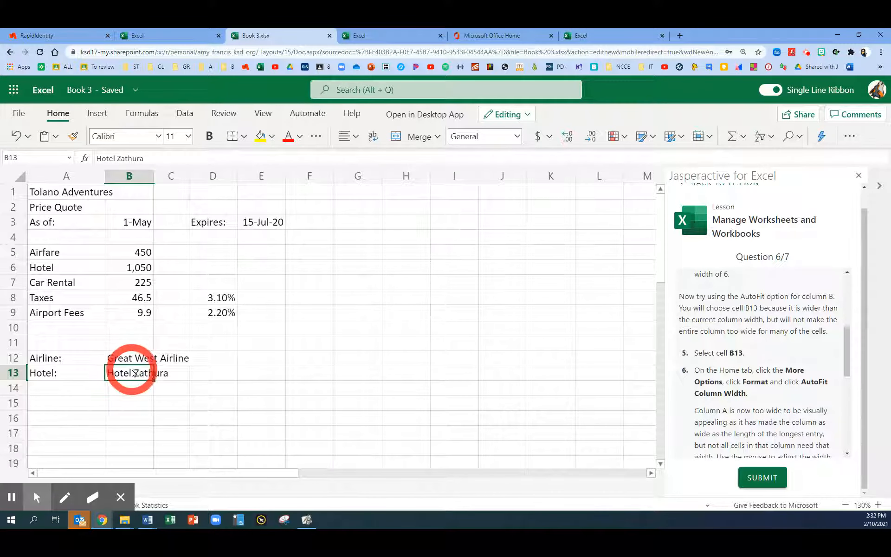
left_click(709, 138)
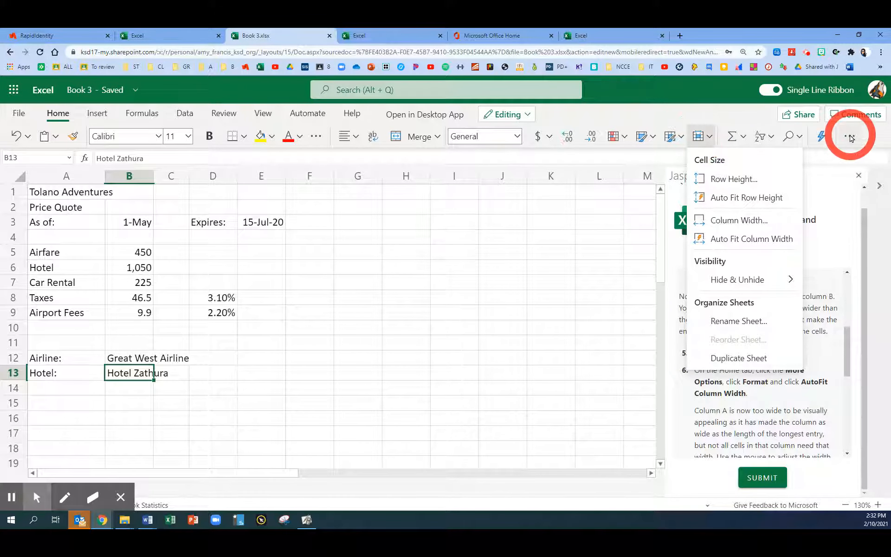
left_click(722, 242)
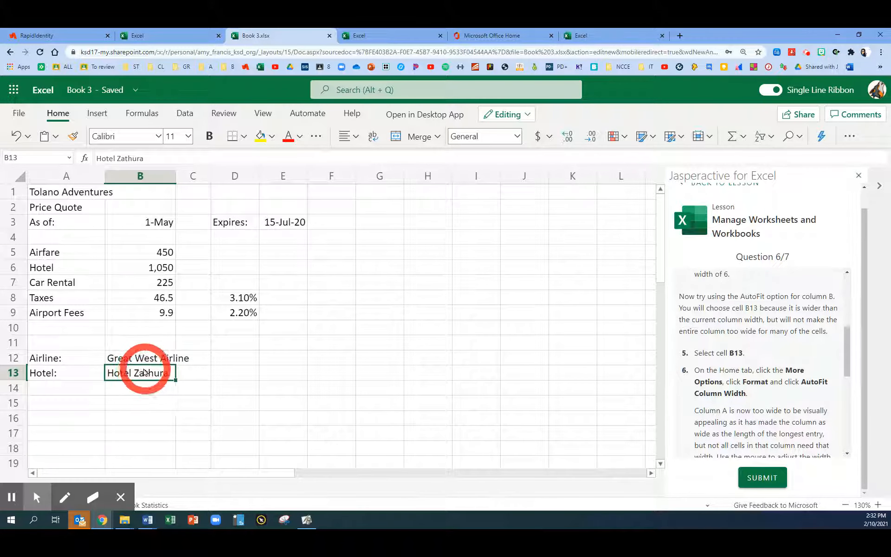
AutoFit column A to its longest entry from the right edge of its column header
scroll(734, 367, "down", 3)
scroll(738, 367, "up", 1)
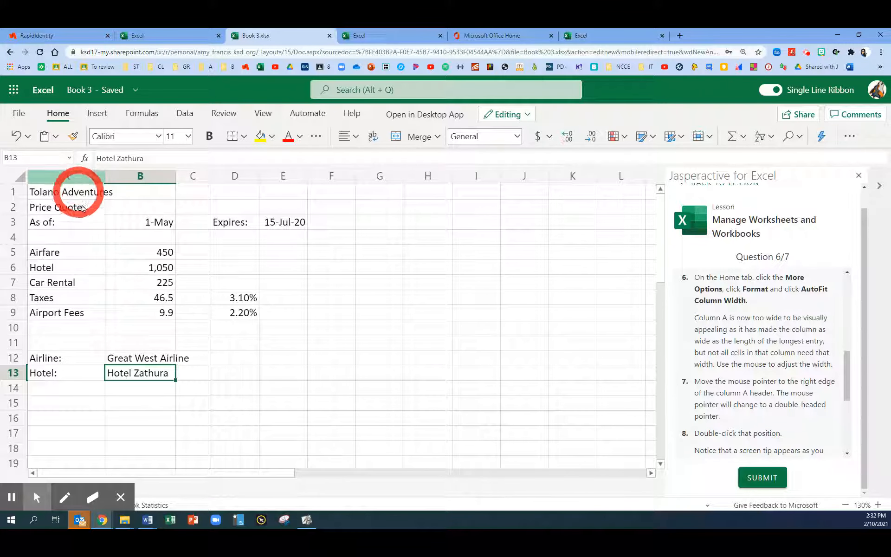
double_click(106, 176)
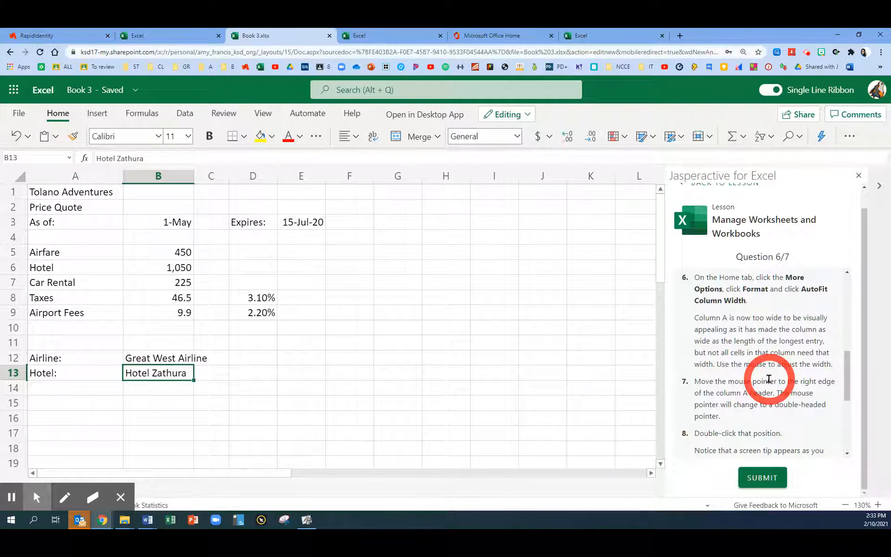
Narrow column A to a width of about 10.43 so "Airport Fees" in A9 just fits, and submit question 6
scroll(770, 378, "down", 2)
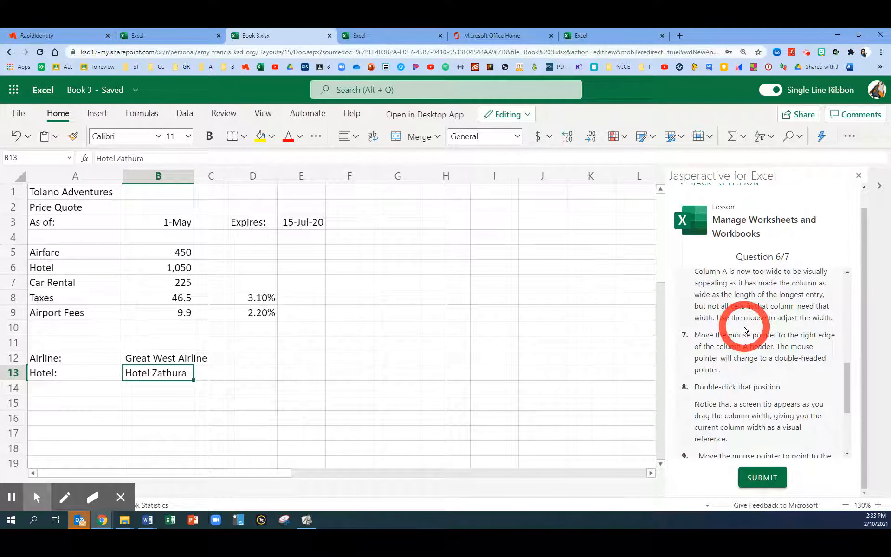
scroll(741, 329, "down", 4)
scroll(744, 329, "down", 2)
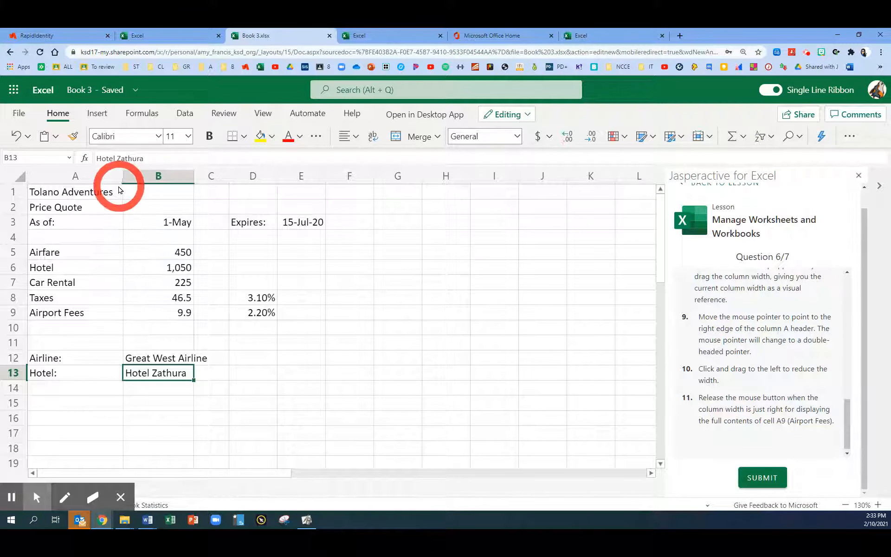
scroll(753, 384, "up", 2)
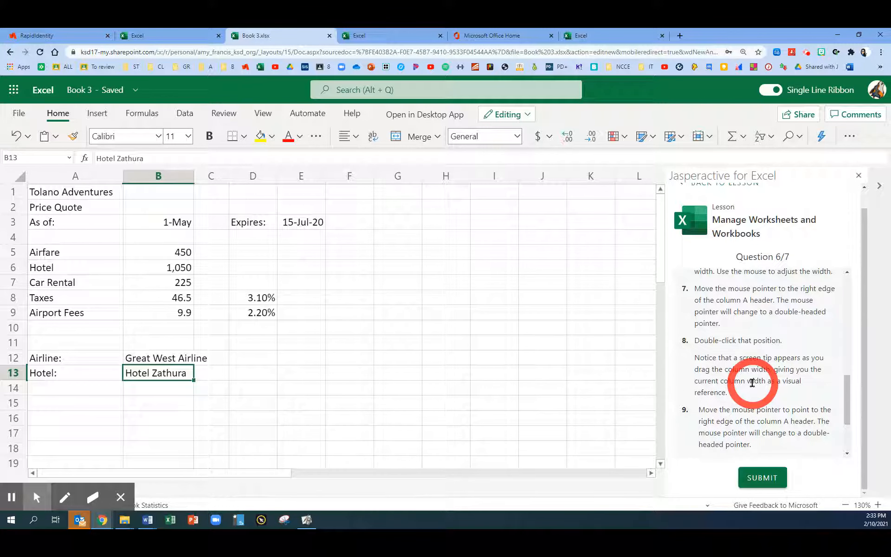
scroll(753, 384, "down", 2)
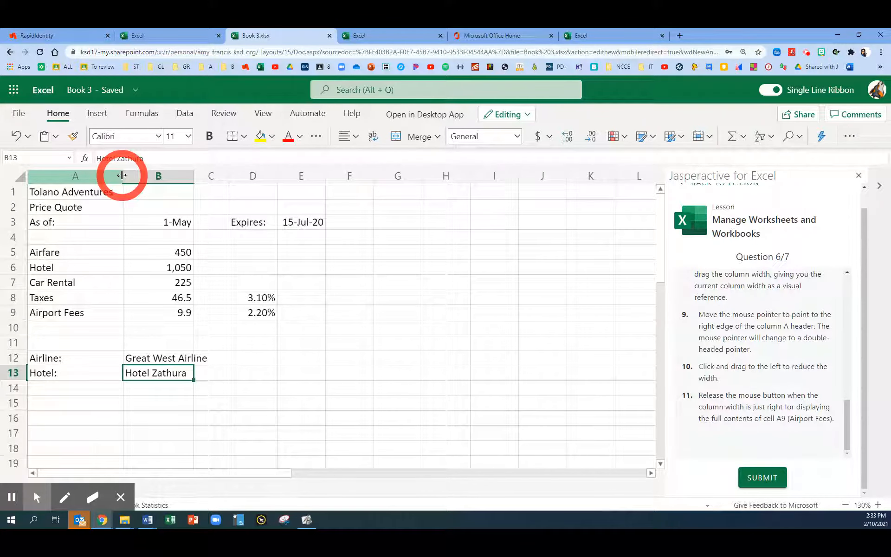
left_click_drag(123, 180, 123, 180)
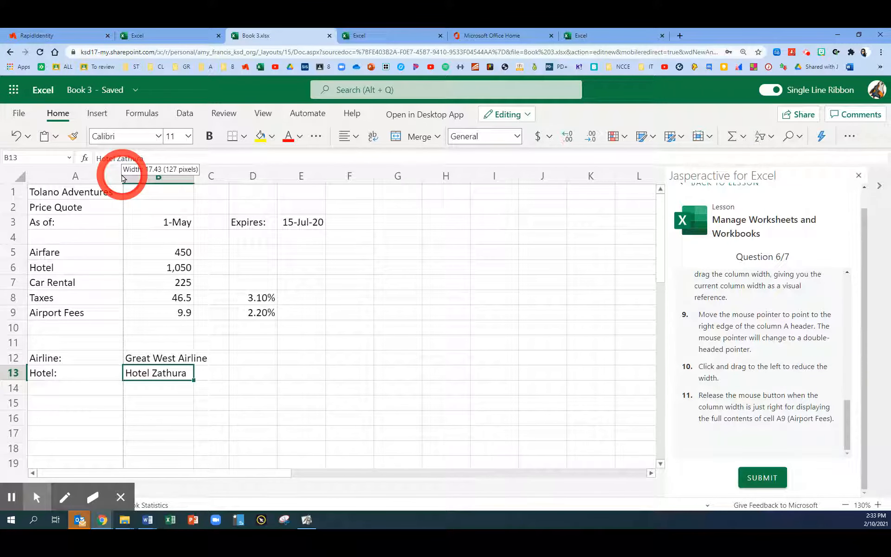
left_click_drag(123, 179, 86, 184)
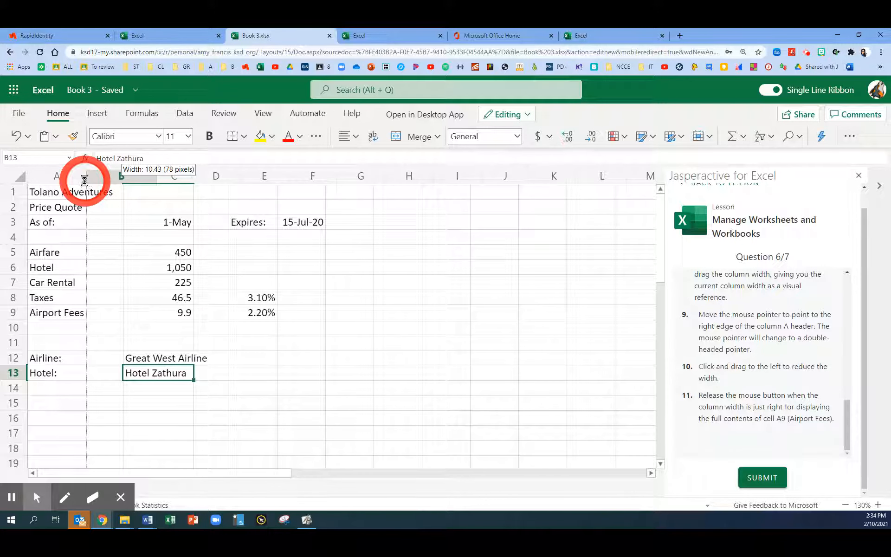
left_click_drag(84, 180, 85, 184)
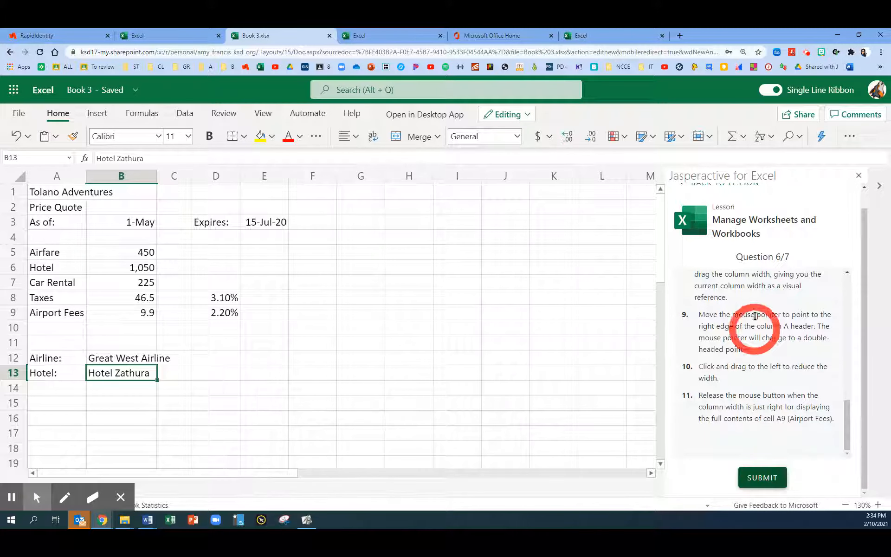
left_click(765, 482)
Read the question 7 instructions and set the height of row 1 to 30 in default units
scroll(770, 407, "down", 2)
scroll(764, 405, "up", 2)
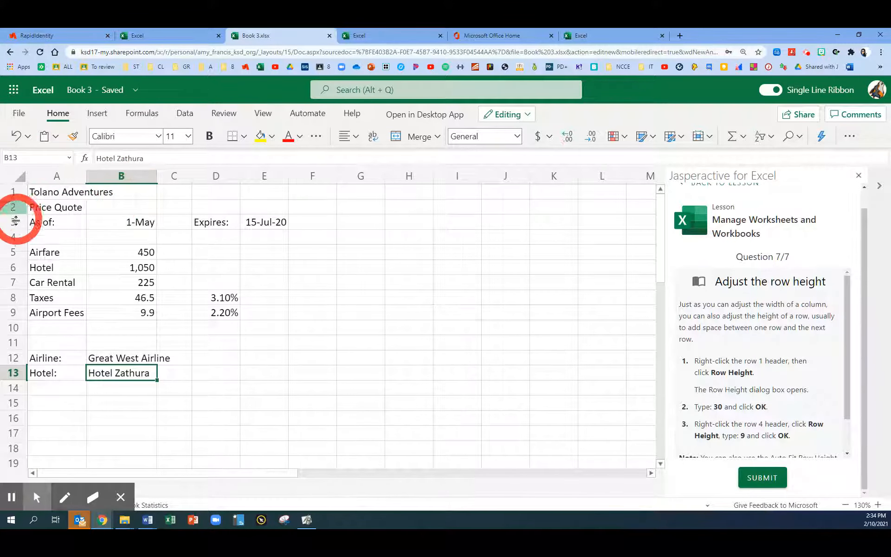
right_click(16, 194)
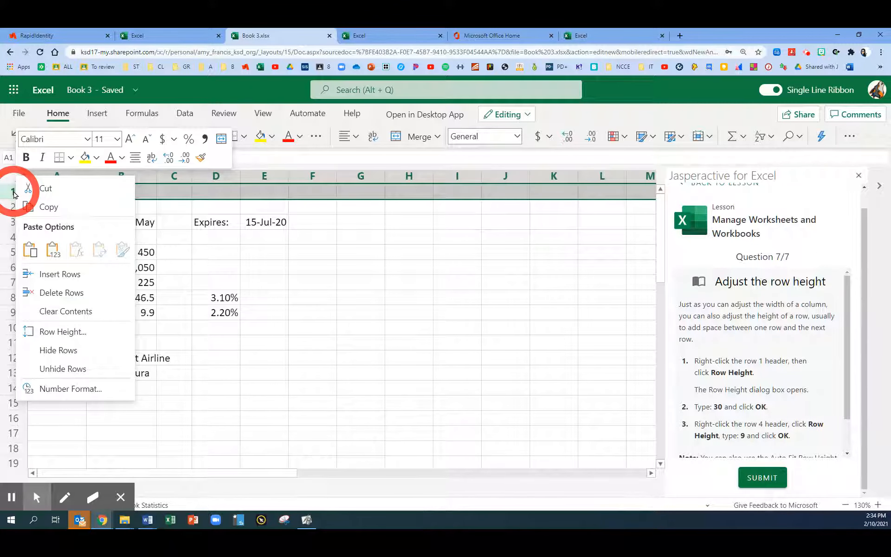
left_click(53, 333)
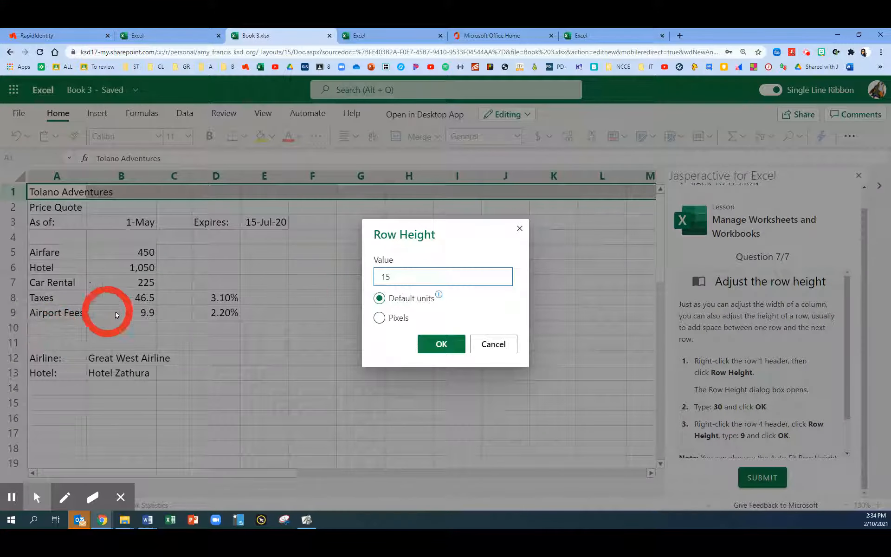
left_click(398, 283)
left_click_drag(397, 283, 378, 276)
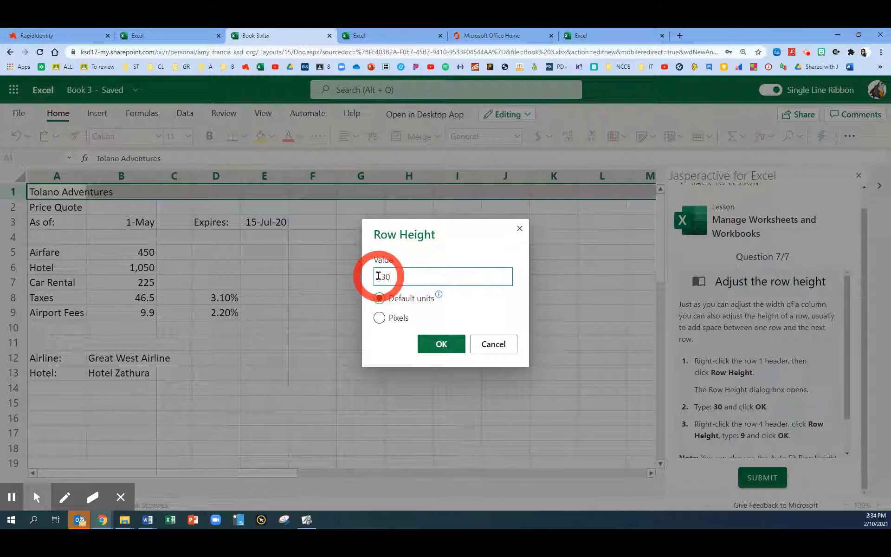
left_click(439, 344)
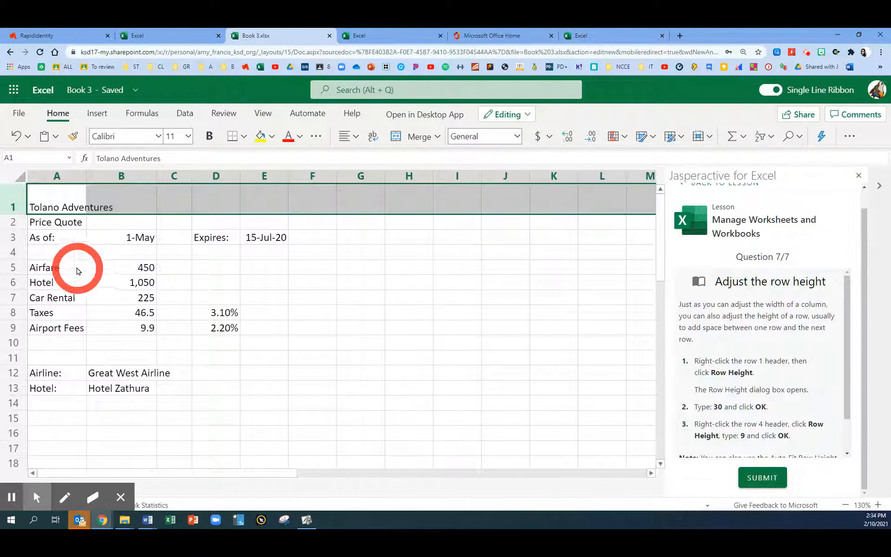
Set the height of row 4 to 9 in default units
right_click(9, 254)
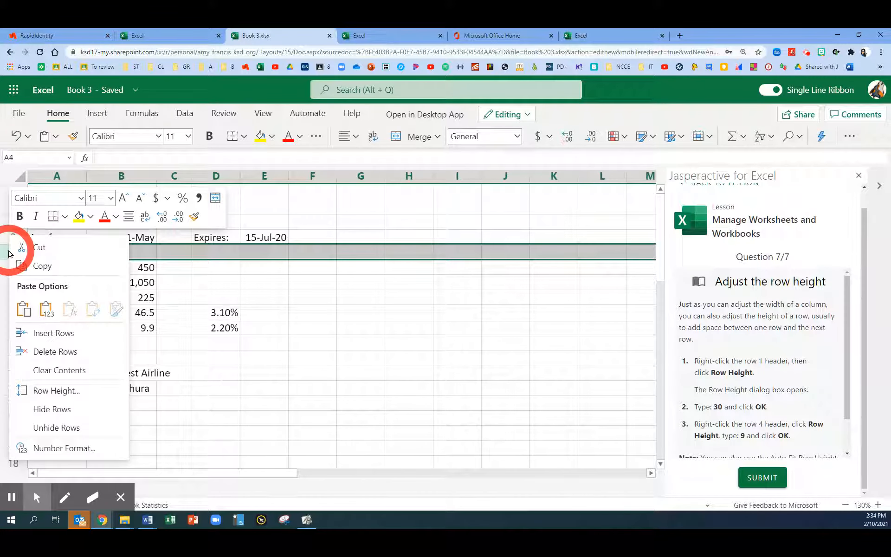
left_click(49, 395)
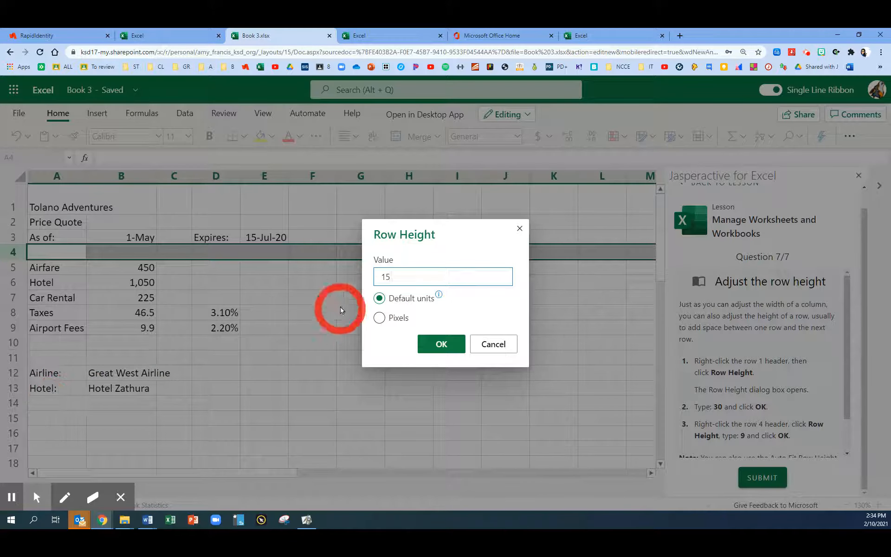
left_click_drag(394, 279, 366, 281)
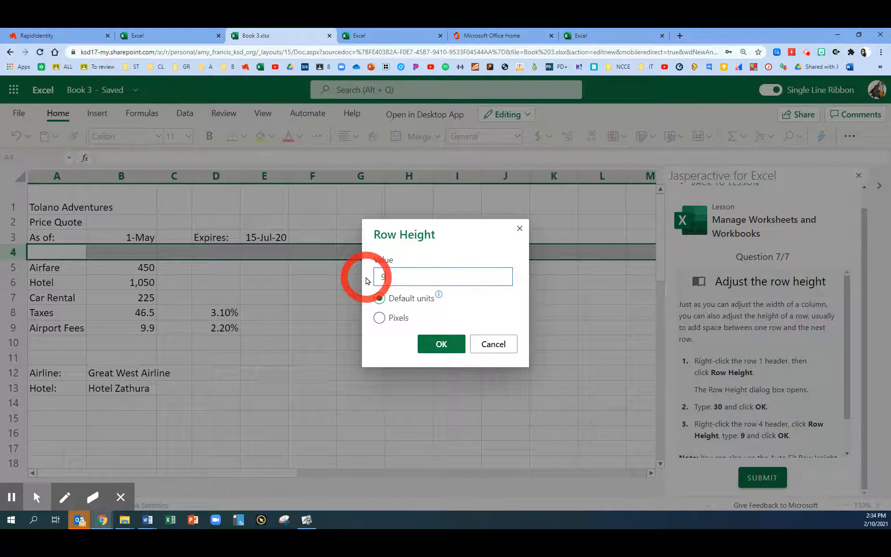
left_click(436, 344)
Read the question 7 note on Auto Fit Row Height, view the cell size options, and look over the adjusted sheet
left_click(757, 403)
scroll(759, 402, "down", 1)
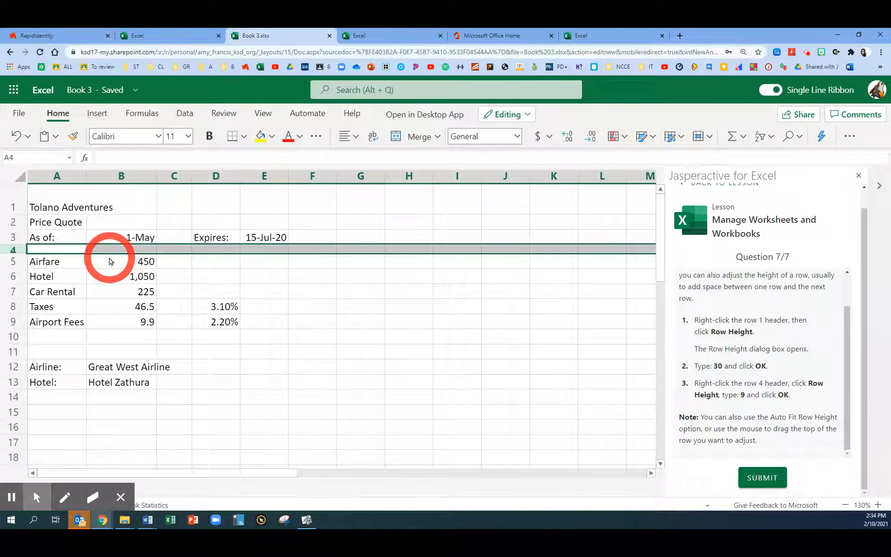
left_click(707, 139)
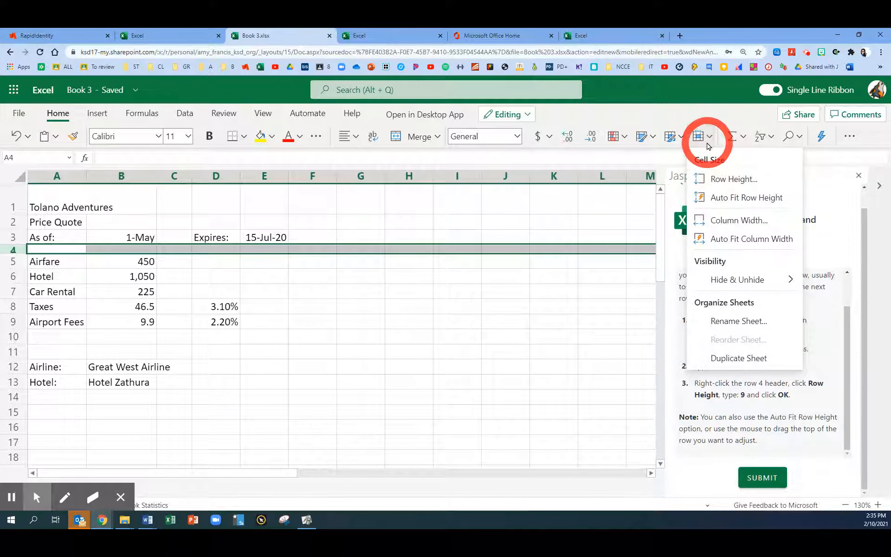
left_click(507, 252)
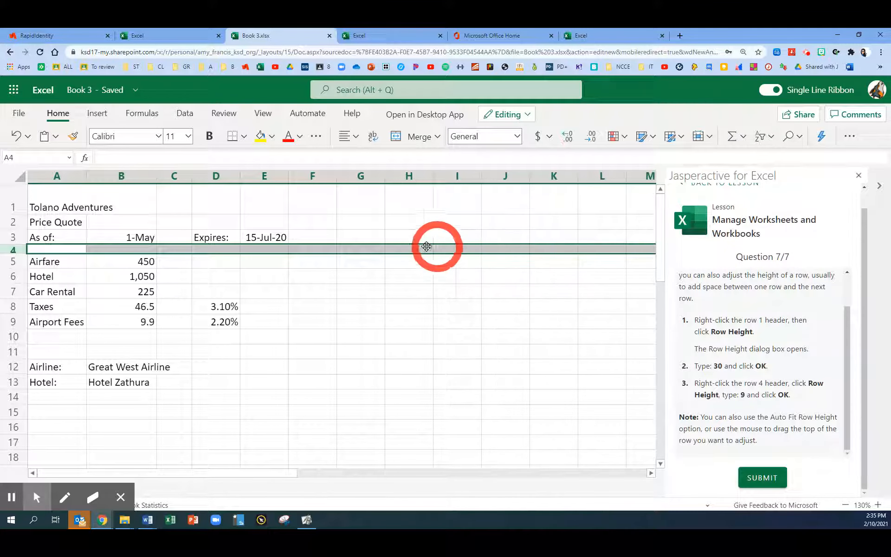
left_click(122, 250)
scroll(520, 348, "down", 1)
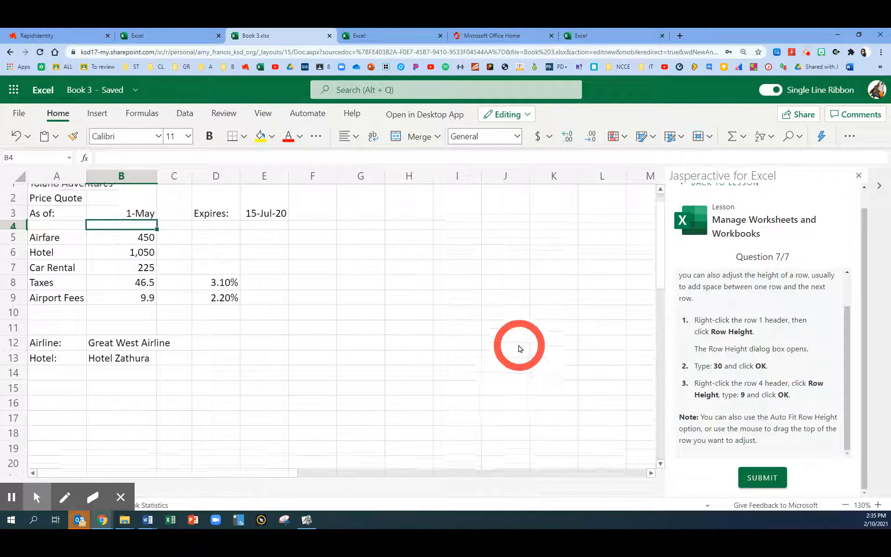
scroll(520, 357, "up", 1)
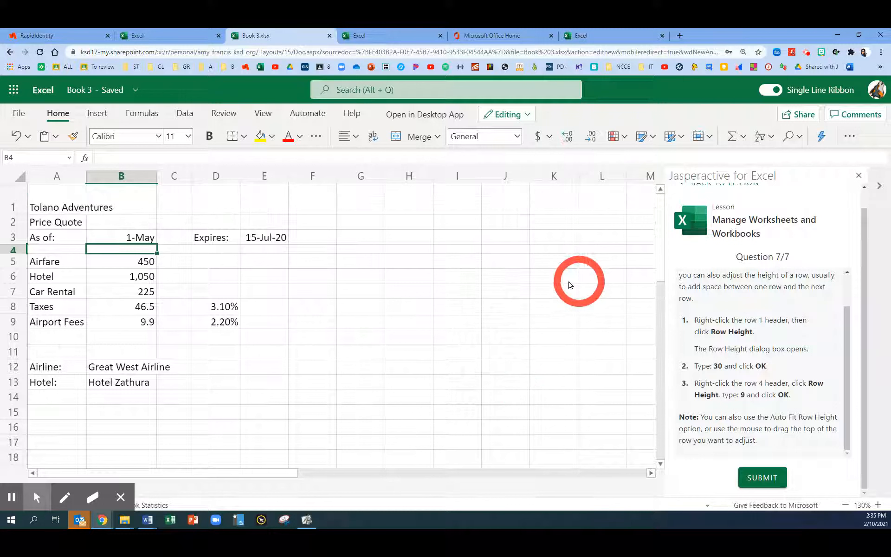
left_click(314, 261)
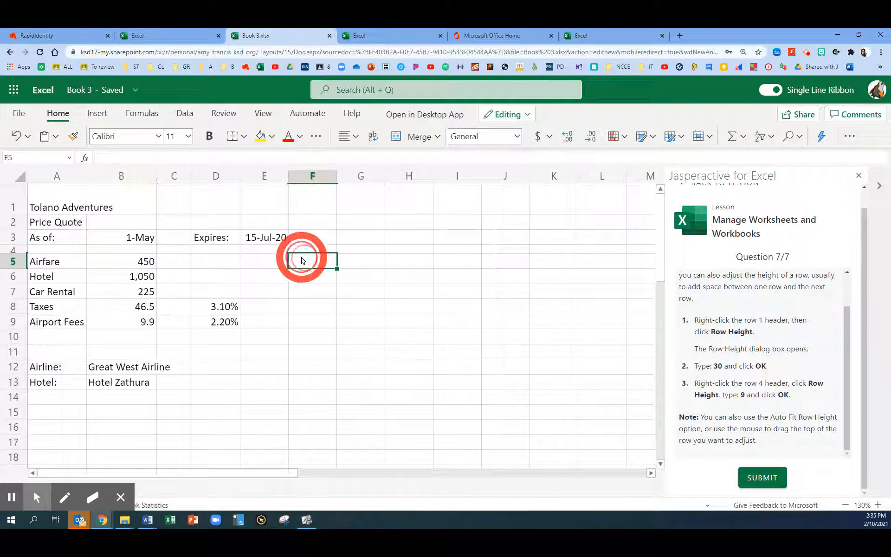
Submit question 7, review the exercise task results, and finish the lesson
left_click(763, 480)
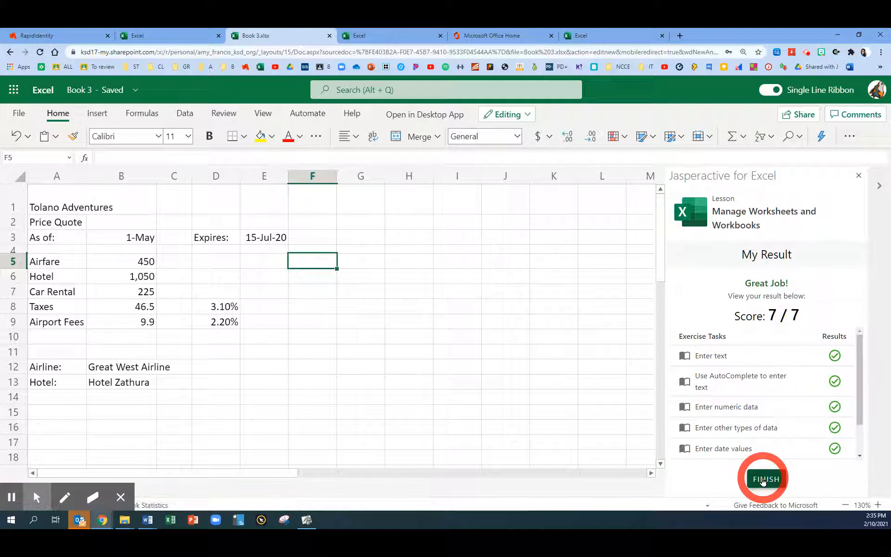
scroll(748, 404, "down", 1)
scroll(748, 405, "up", 1)
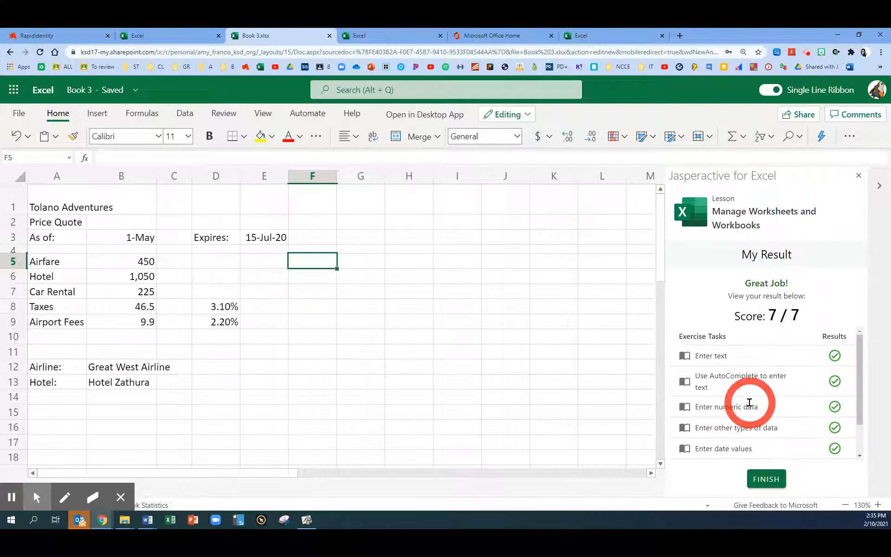
left_click(765, 480)
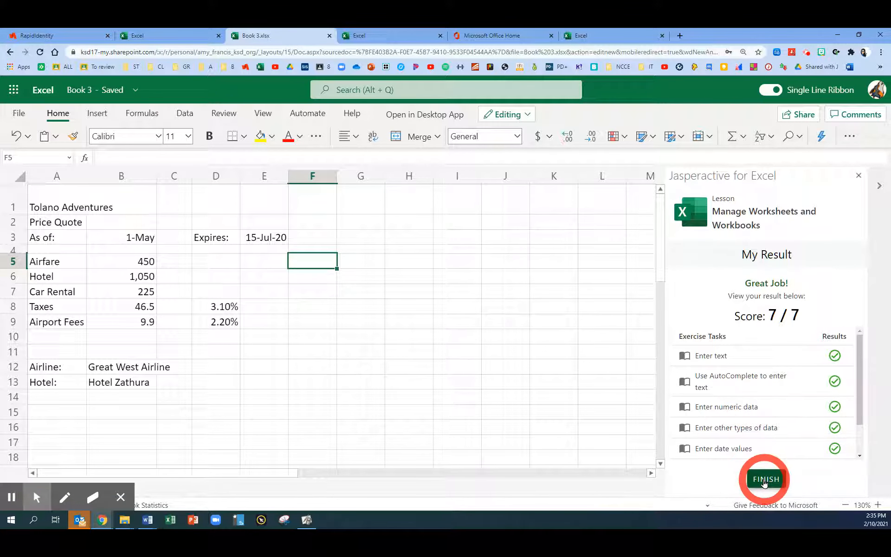